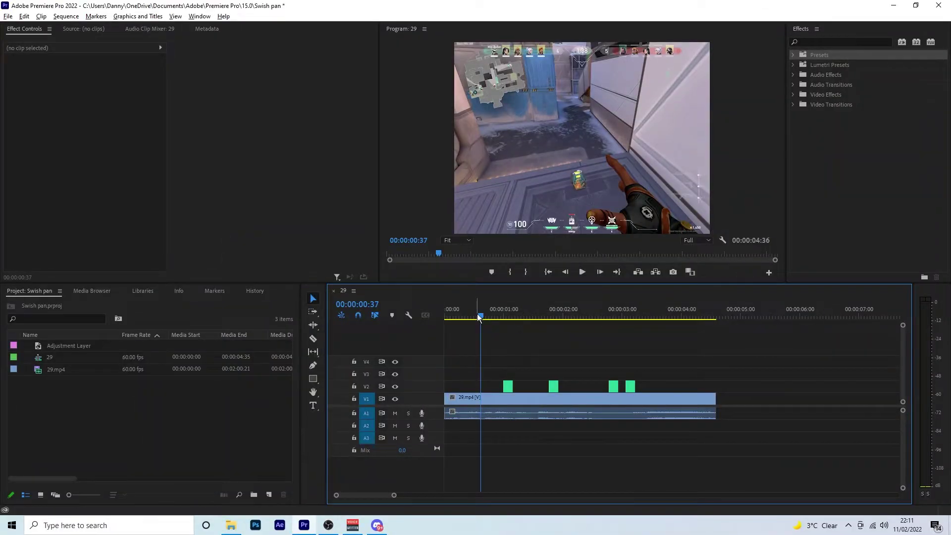
# - Scrub and play the opening of the sequence to examine how the footage moves around the first green swish clip
pyautogui.moveTo(479, 316); pyautogui.dragTo(486, 337)
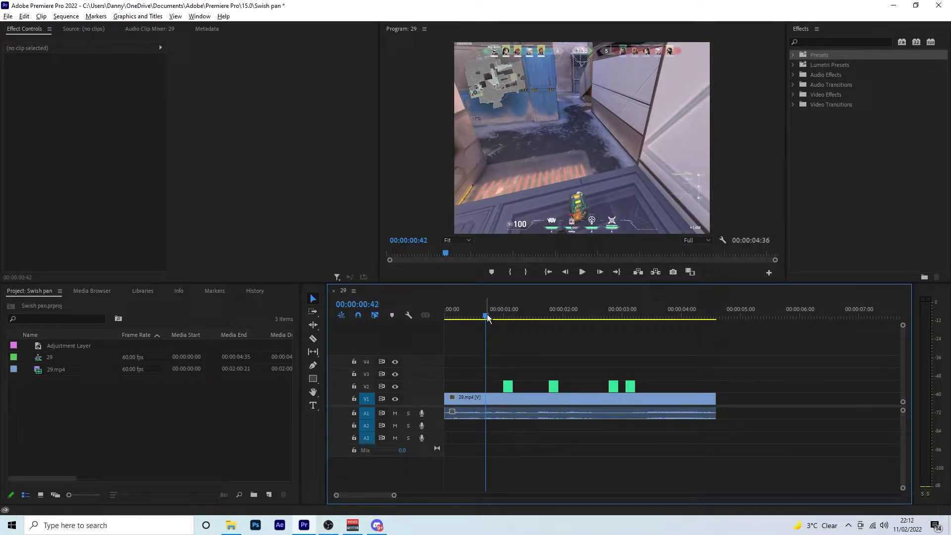
pyautogui.moveTo(486, 317)
pyautogui.mouseDown()
pyautogui.moveTo(494, 325)
pyautogui.moveTo(512, 319)
pyautogui.moveTo(474, 326)
pyautogui.mouseUp()
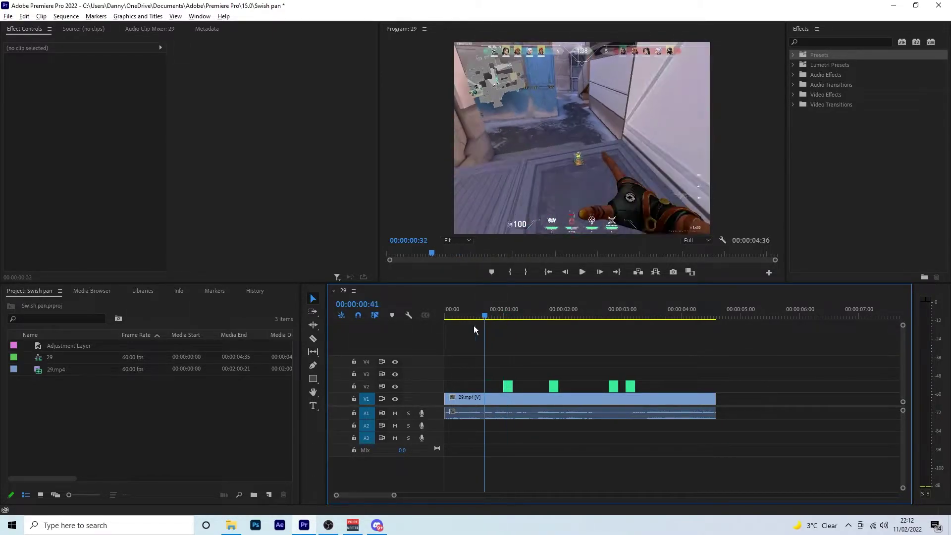
pyautogui.click(582, 272)
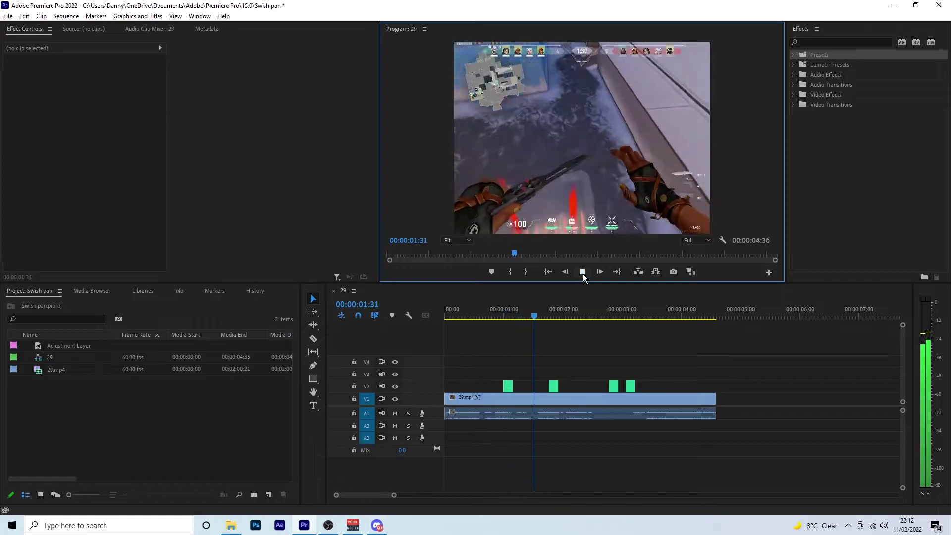
pyautogui.click(582, 272)
pyautogui.click(462, 313)
pyautogui.click(582, 272)
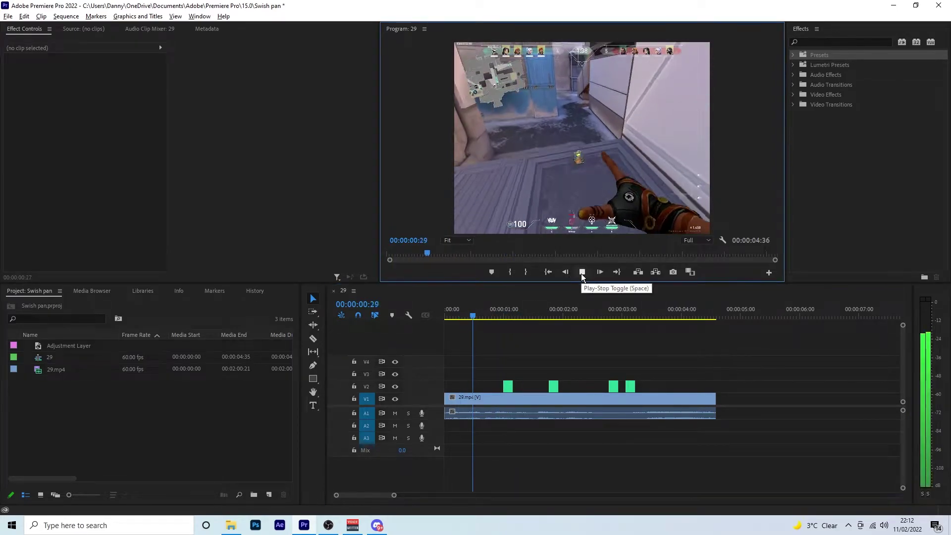
pyautogui.click(582, 272)
pyautogui.click(484, 313)
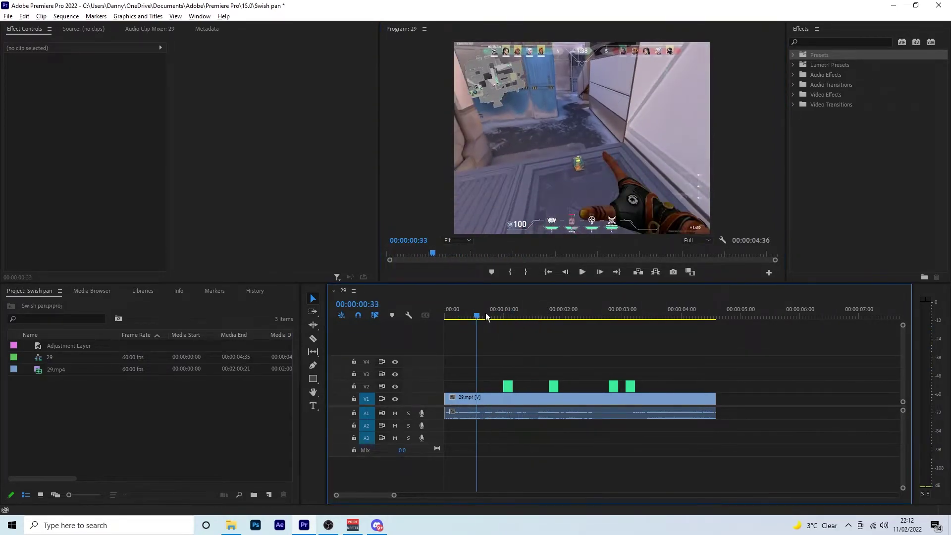
pyautogui.click(575, 277)
pyautogui.moveTo(496, 313)
pyautogui.mouseDown()
pyautogui.moveTo(513, 314)
pyautogui.moveTo(498, 322)
pyautogui.mouseUp()
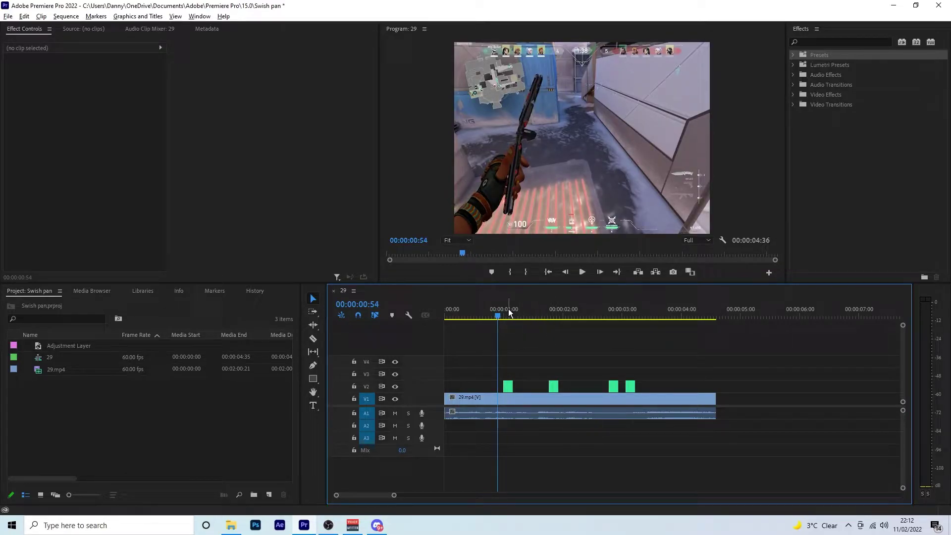
# - Move the first green swish clip on V2 to just before the second one and review the footage around it
pyautogui.moveTo(507, 386); pyautogui.dragTo(559, 386)
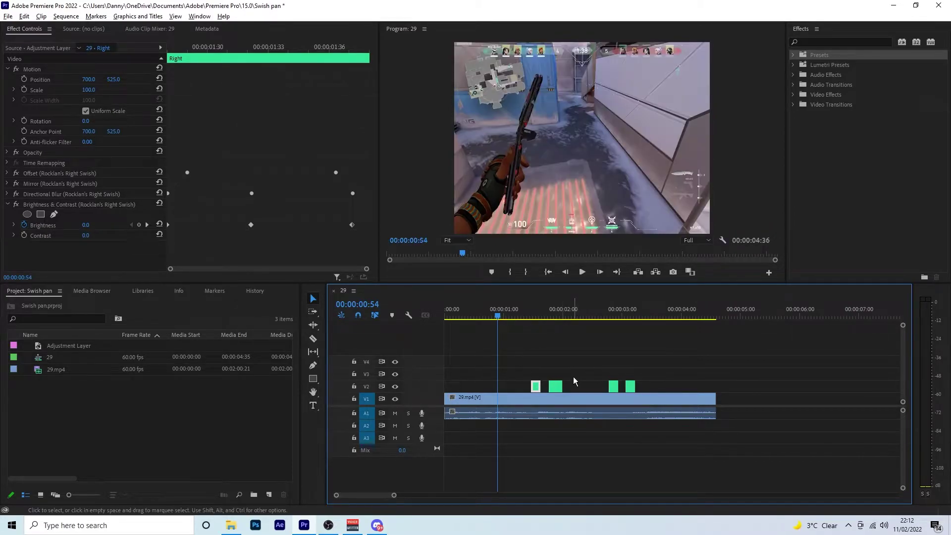
pyautogui.moveTo(524, 316)
pyautogui.mouseDown()
pyautogui.moveTo(565, 326)
pyautogui.moveTo(518, 321)
pyautogui.mouseUp()
pyautogui.click(573, 359)
pyautogui.click(582, 273)
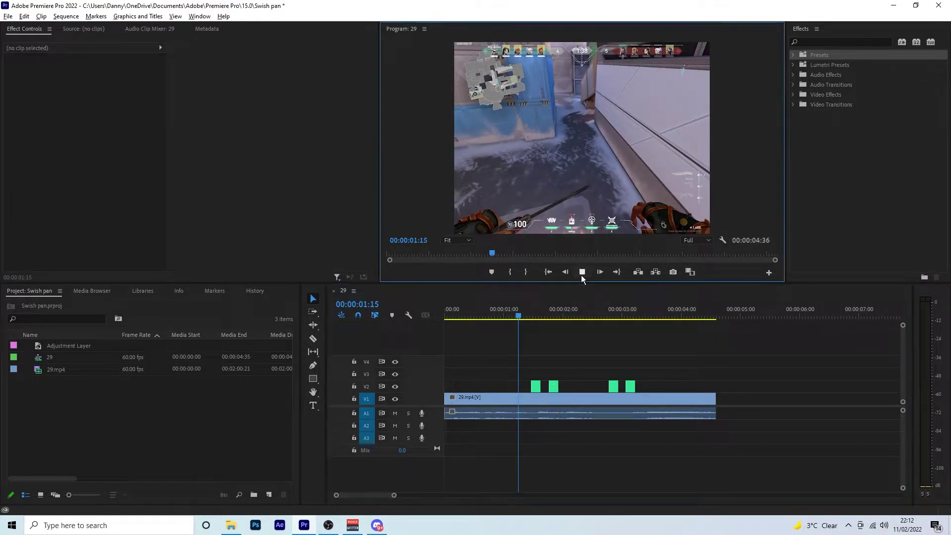
pyautogui.click(545, 343)
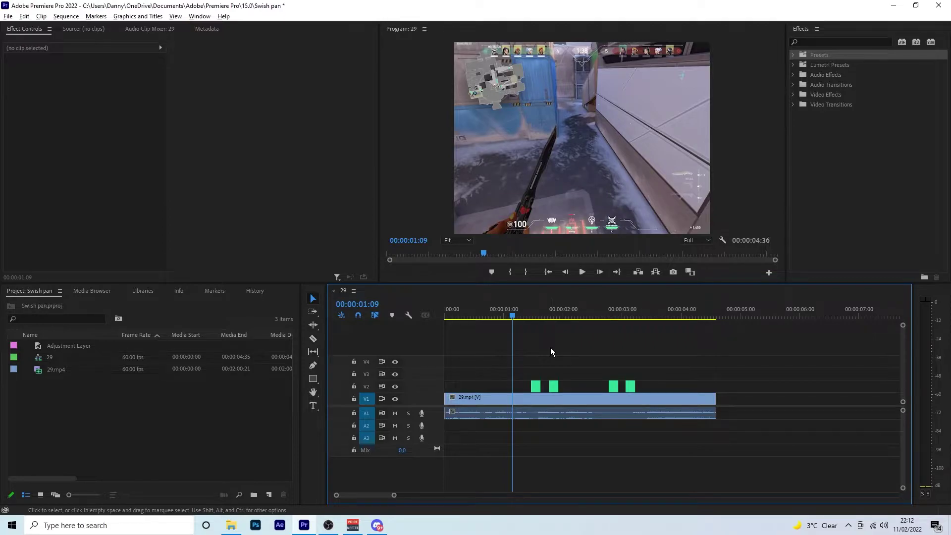
pyautogui.moveTo(515, 318); pyautogui.dragTo(559, 325)
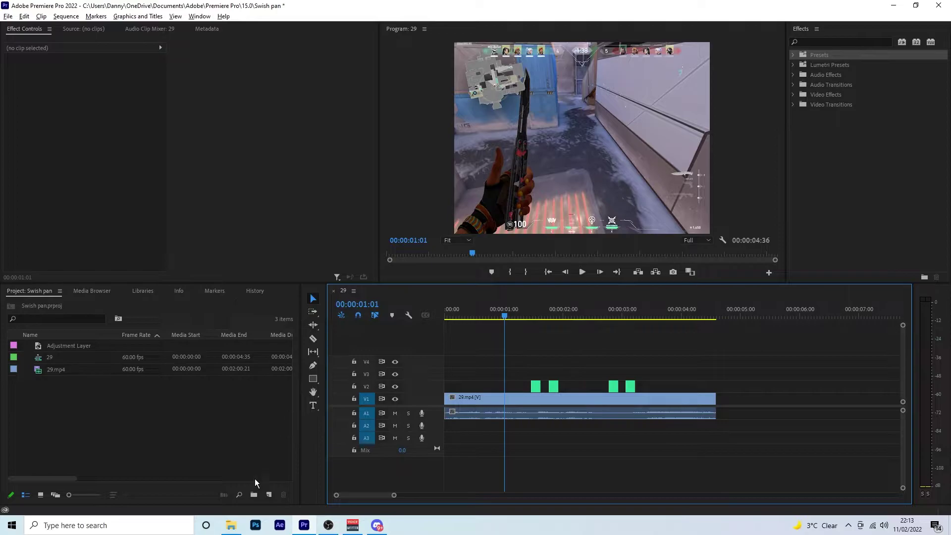
# - Create a new adjustment layer in the project with its timebase set to 24.00 fps
pyautogui.click(269, 496)
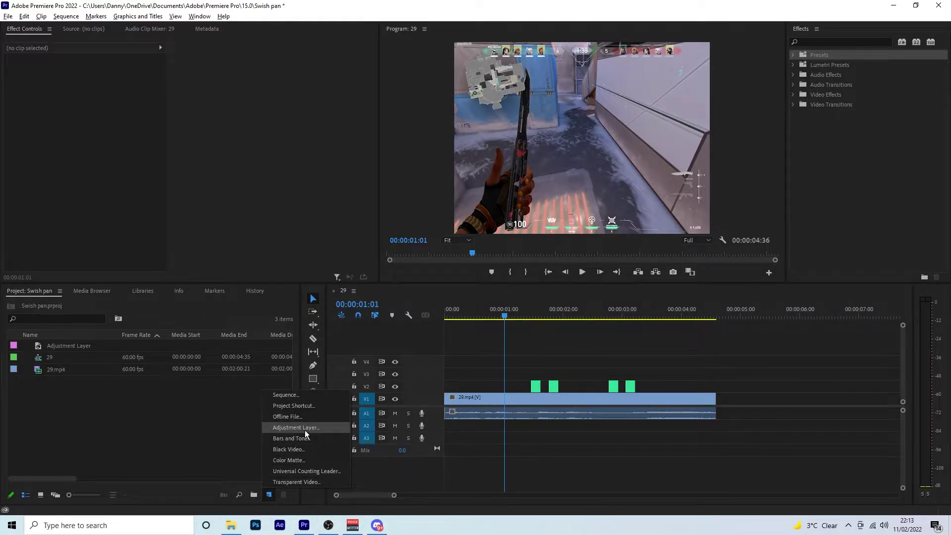
pyautogui.click(304, 430)
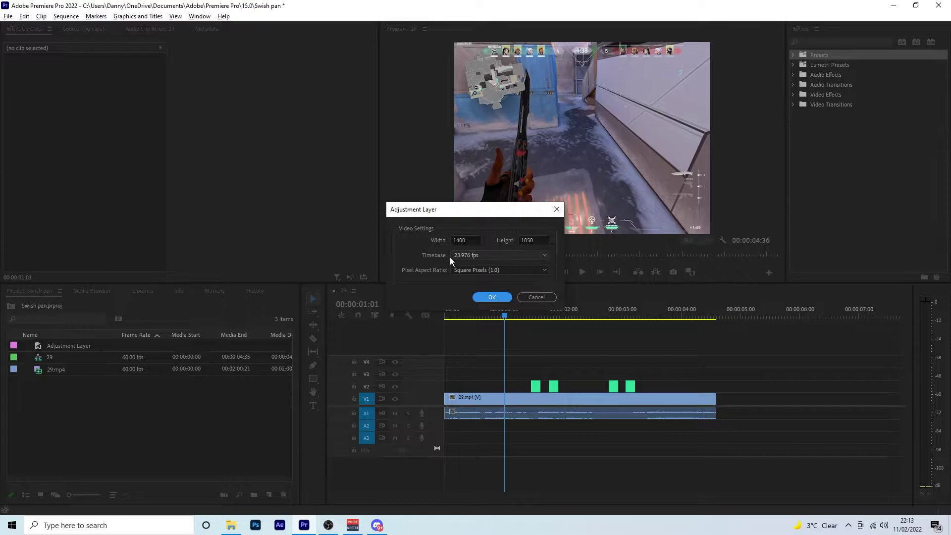
pyautogui.click(495, 257)
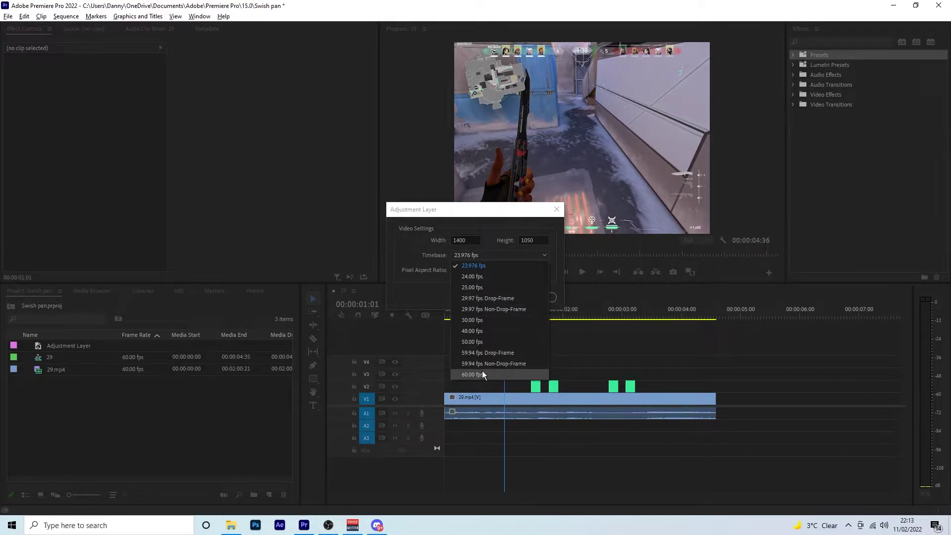
pyautogui.click(424, 252)
pyautogui.click(475, 254)
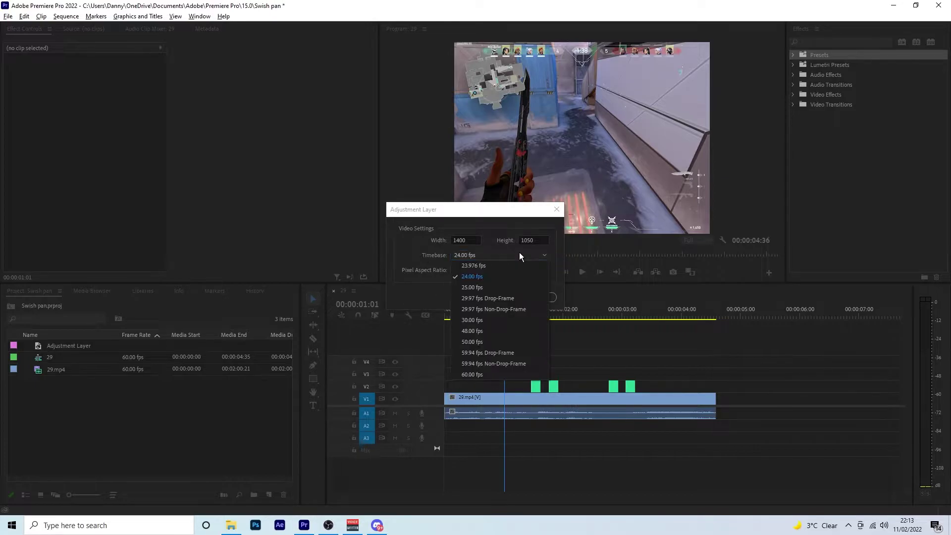
pyautogui.click(519, 254)
pyautogui.click(492, 297)
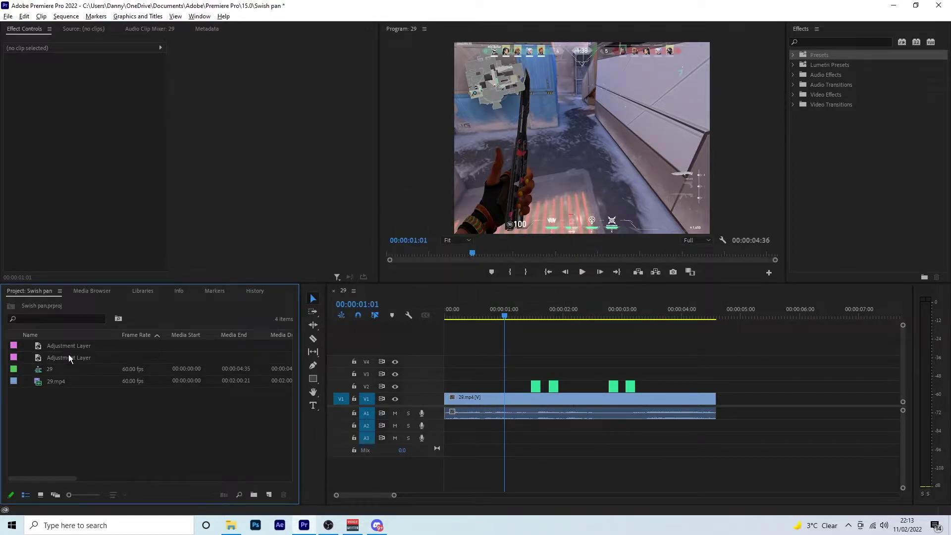
# - Place the adjustment layer on track V3 from 00:00:00:11 and shorten it to ten frames, splitting at 00:00:00:21 and deleting the remainder
pyautogui.moveTo(68, 357); pyautogui.dragTo(493, 376)
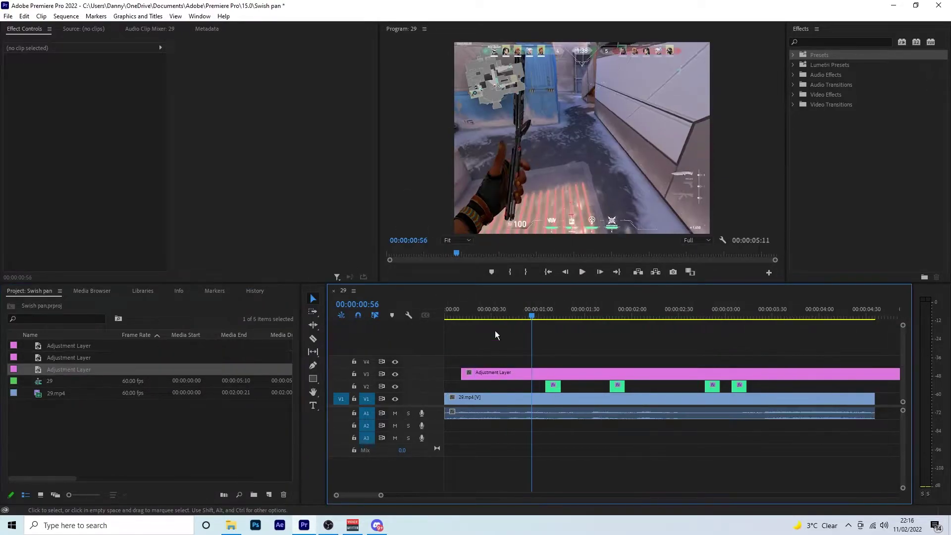
pyautogui.click(461, 316)
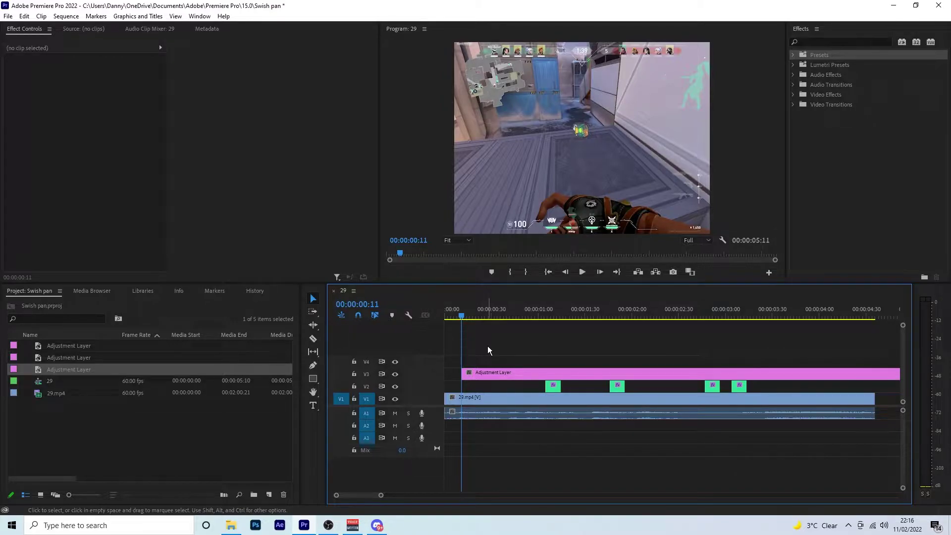
pyautogui.scroll(3, 487, 346)
pyautogui.scroll(3, 487, 346)
pyautogui.scroll(1, 527, 367)
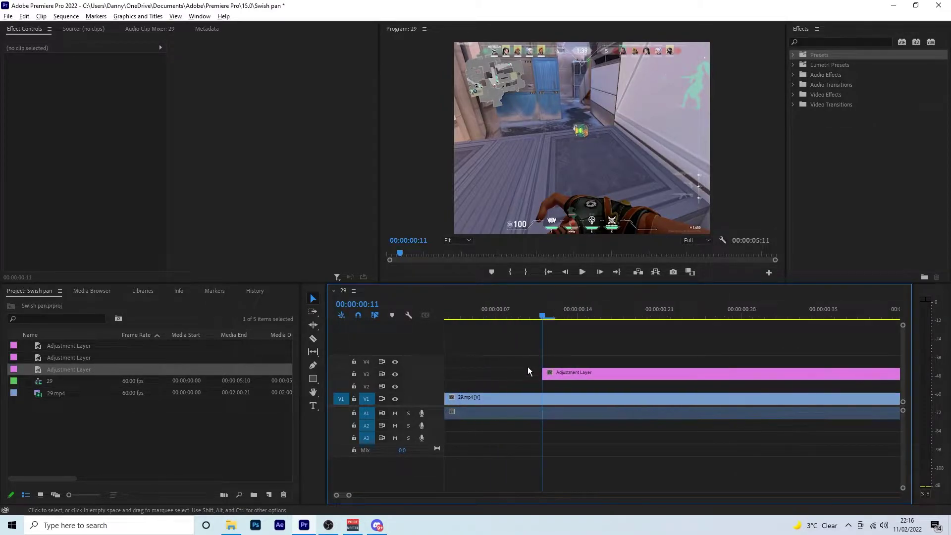
pyautogui.scroll(1, 528, 367)
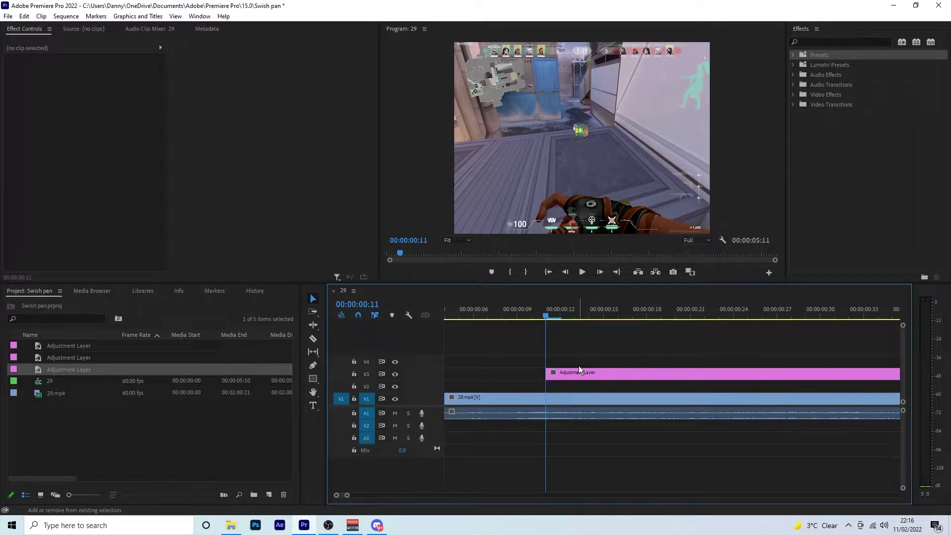
pyautogui.hotkey('shift', 'Right')
pyautogui.hotkey('shift', 'Right')
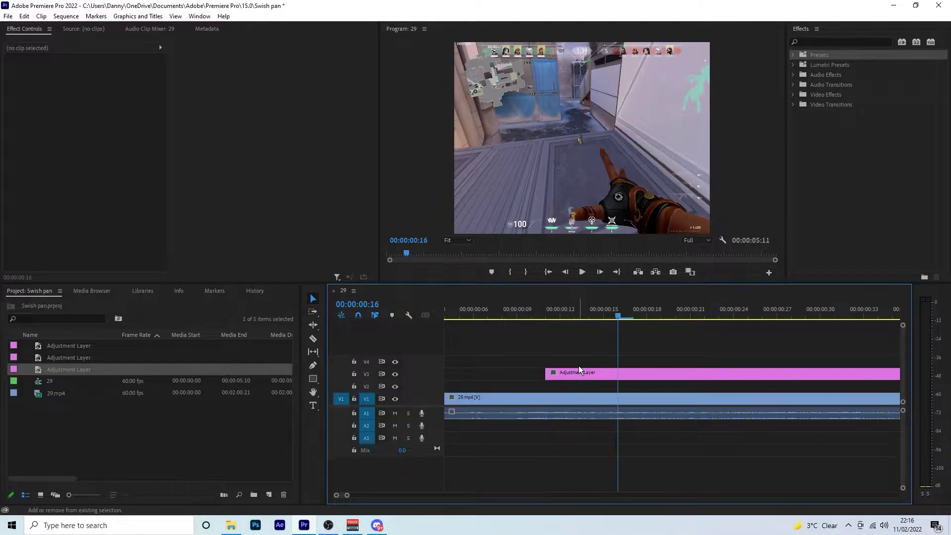
pyautogui.press('c')
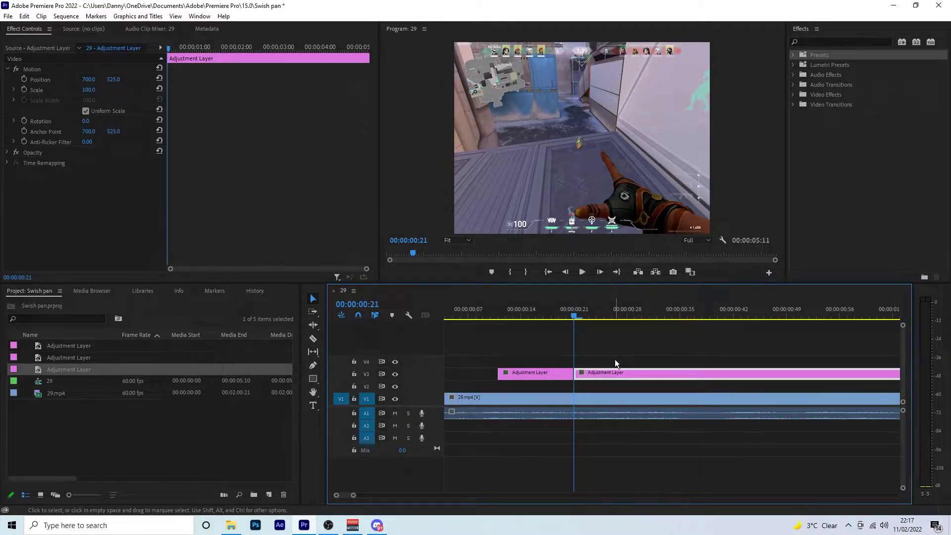
pyautogui.press('Delete')
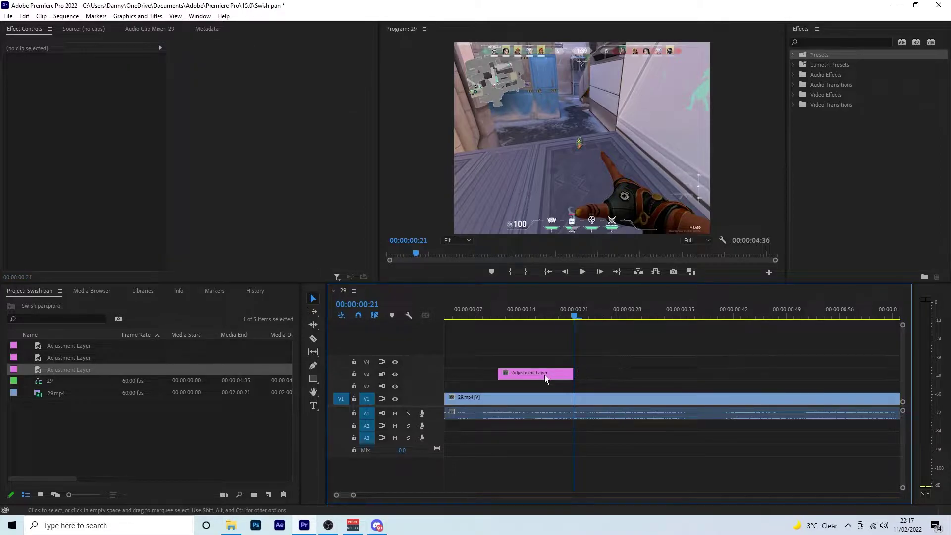
# - Move the shortened adjustment layer on V3 so it sits directly above the Right clip on V2
pyautogui.scroll(2, 545, 375)
pyautogui.scroll(-3, 562, 374)
pyautogui.moveTo(499, 374); pyautogui.dragTo(693, 372)
pyautogui.scroll(-1, 718, 374)
pyautogui.scroll(3, 686, 371)
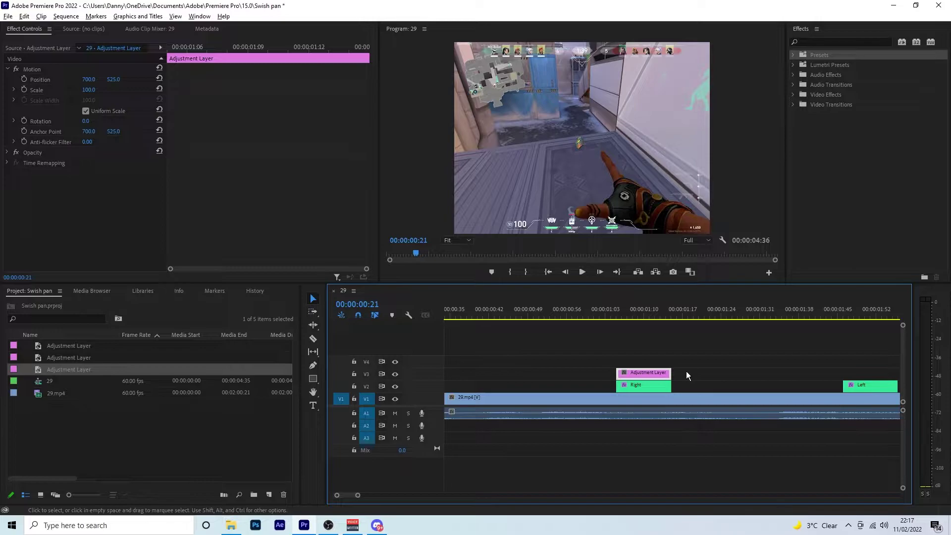
pyautogui.click(648, 383)
pyautogui.click(635, 363)
# - Apply the Offset and Mirror video effects to the adjustment layer above the Right clip
pyautogui.click(620, 370)
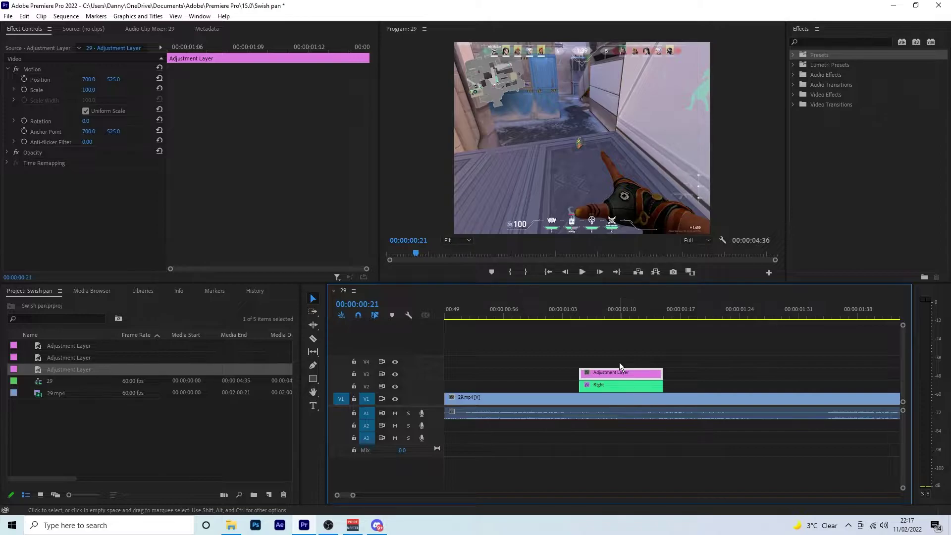
pyautogui.click(829, 42)
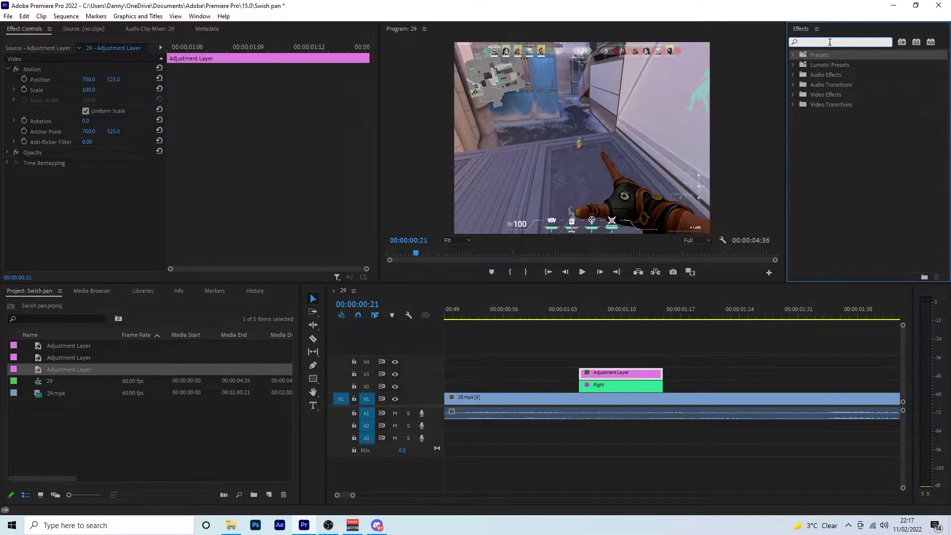
pyautogui.write('off')
pyautogui.moveTo(841, 115); pyautogui.dragTo(620, 373)
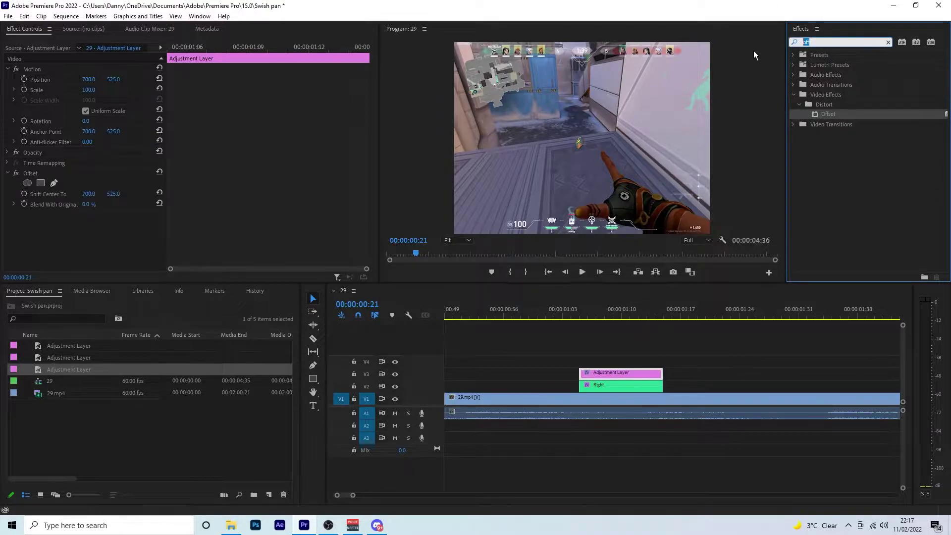
pyautogui.write('mir')
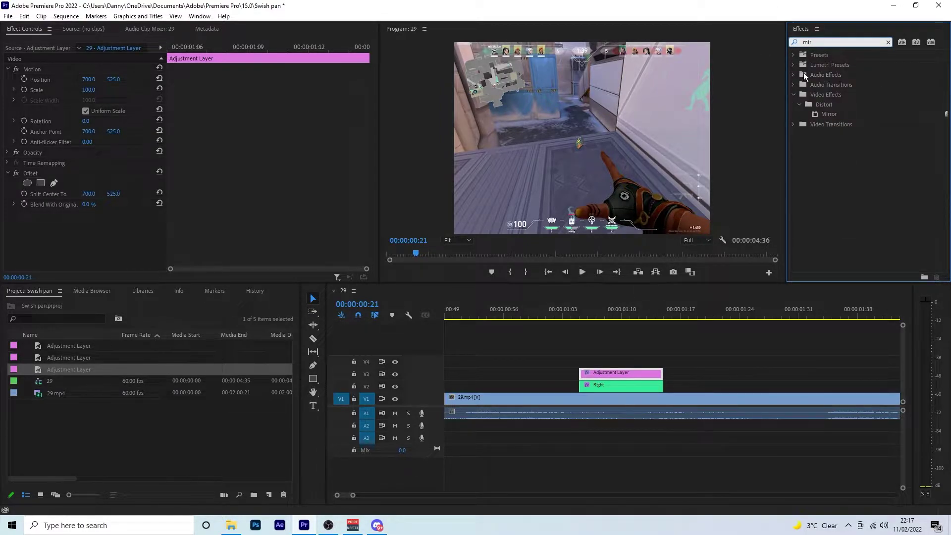
pyautogui.moveTo(830, 114); pyautogui.dragTo(640, 373)
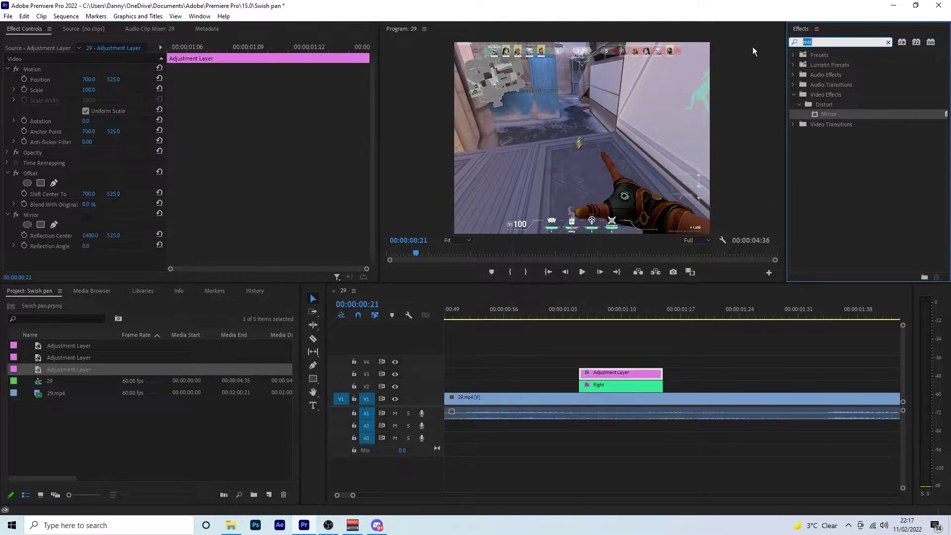
# - Add the Directional Blur and Brightness & Contrast effects to the same adjustment layer
pyautogui.write('dire')
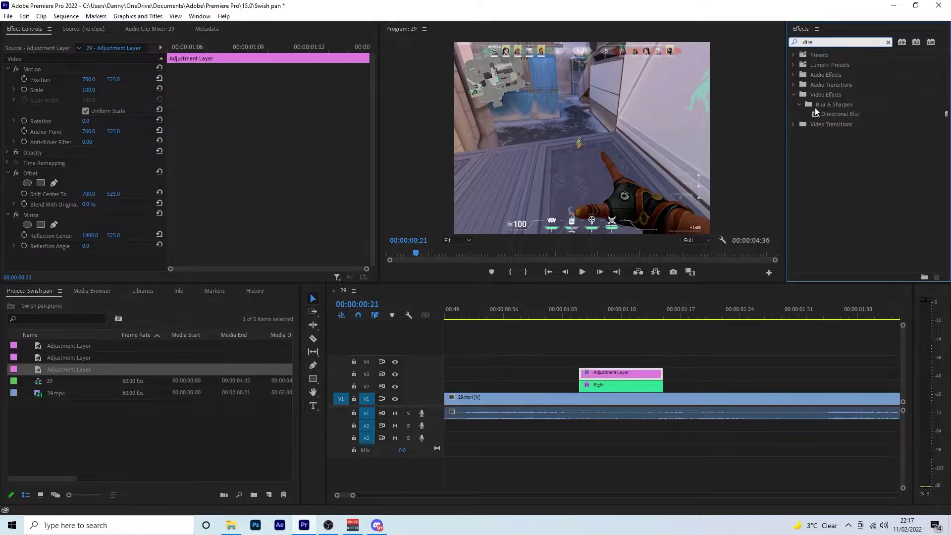
pyautogui.moveTo(816, 112); pyautogui.dragTo(620, 374)
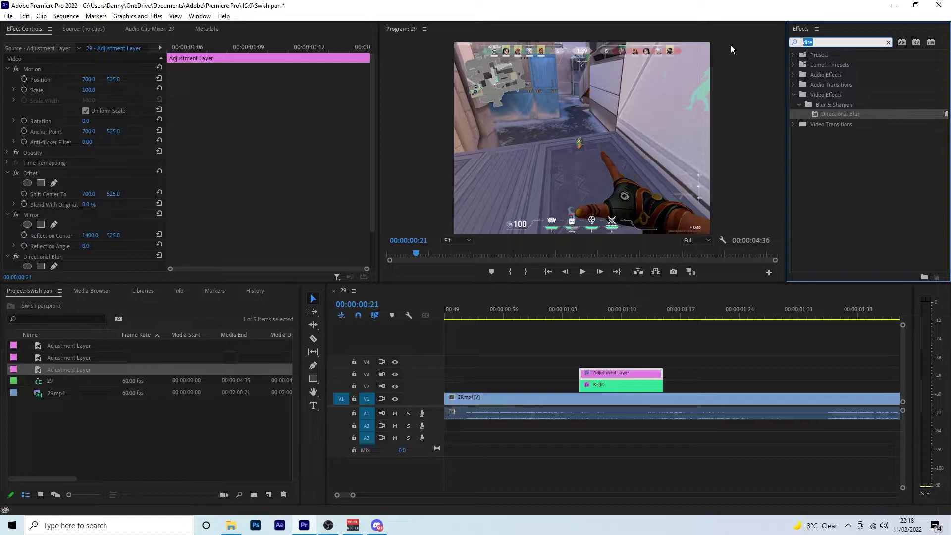
pyautogui.write('bri')
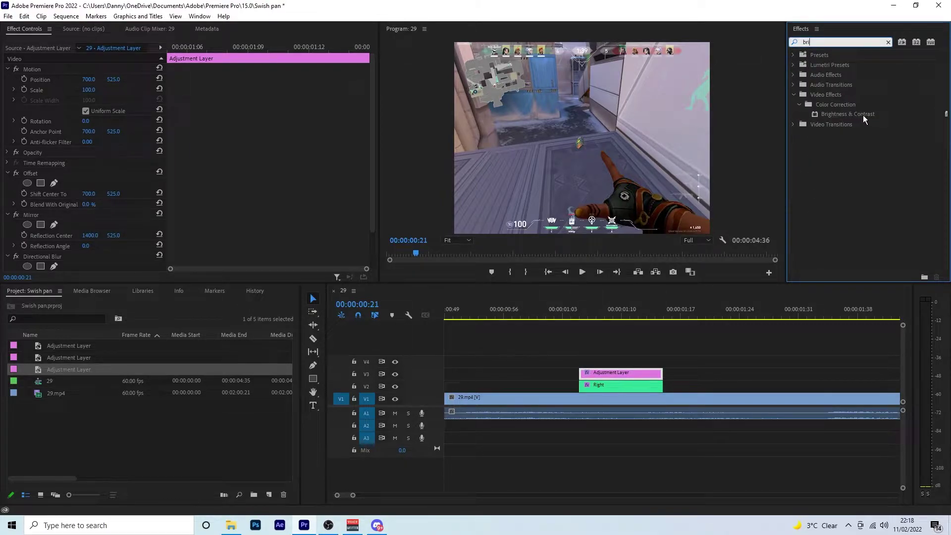
pyautogui.moveTo(865, 118); pyautogui.dragTo(632, 375)
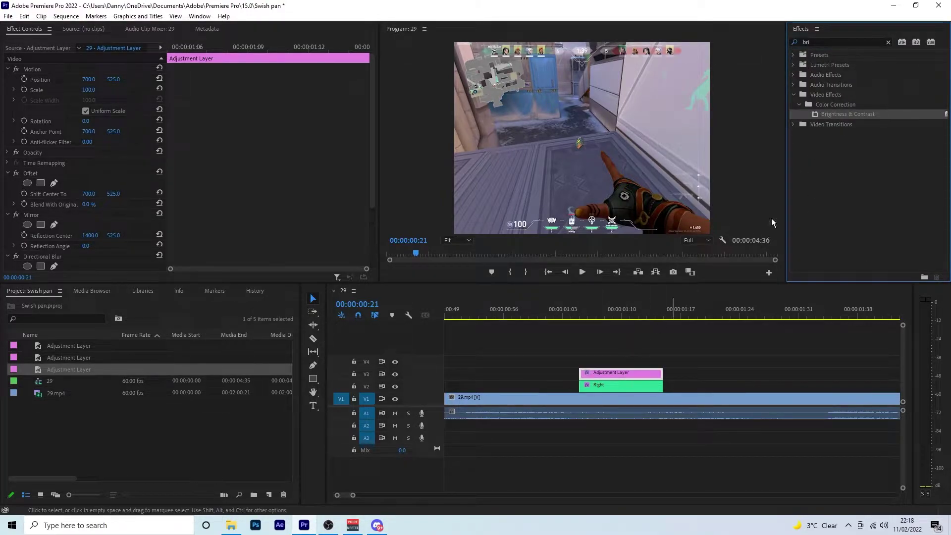
# - Collapse the Offset, Mirror, Directional Blur and Brightness & Contrast settings of the adjustment layer
pyautogui.click(8, 173)
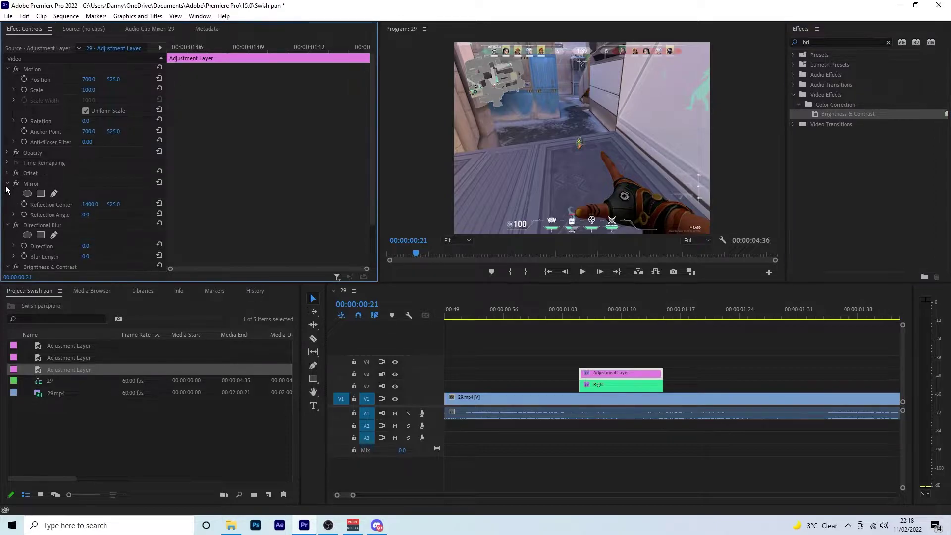
pyautogui.click(7, 184)
pyautogui.click(6, 195)
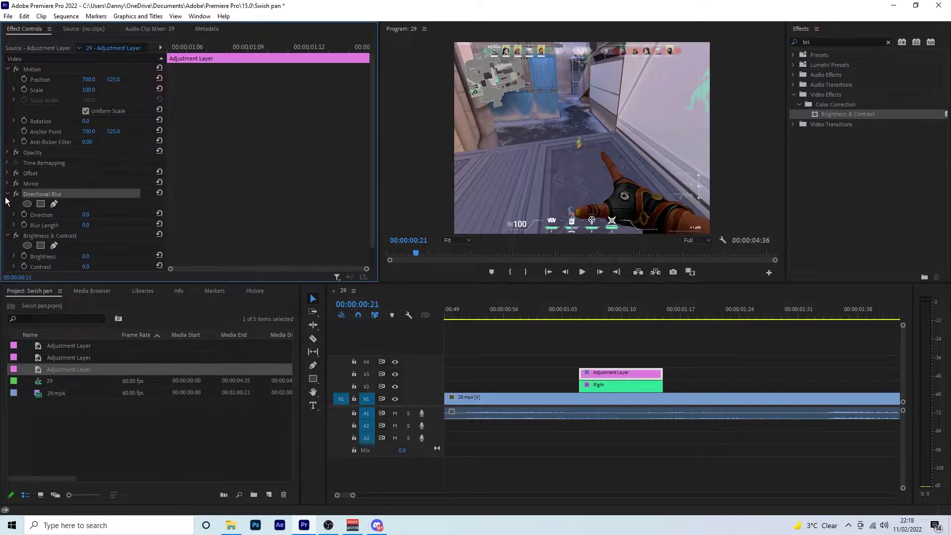
pyautogui.click(8, 195)
pyautogui.click(7, 205)
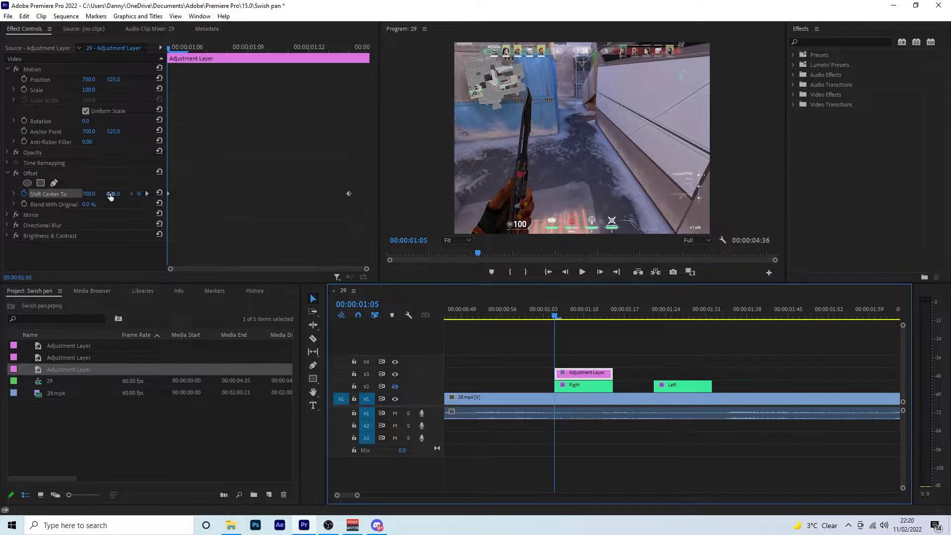
# - At 00:00:01:14, set the horizontal Shift Center To value of the Offset effect's last keyframe to -701
pyautogui.click(608, 317)
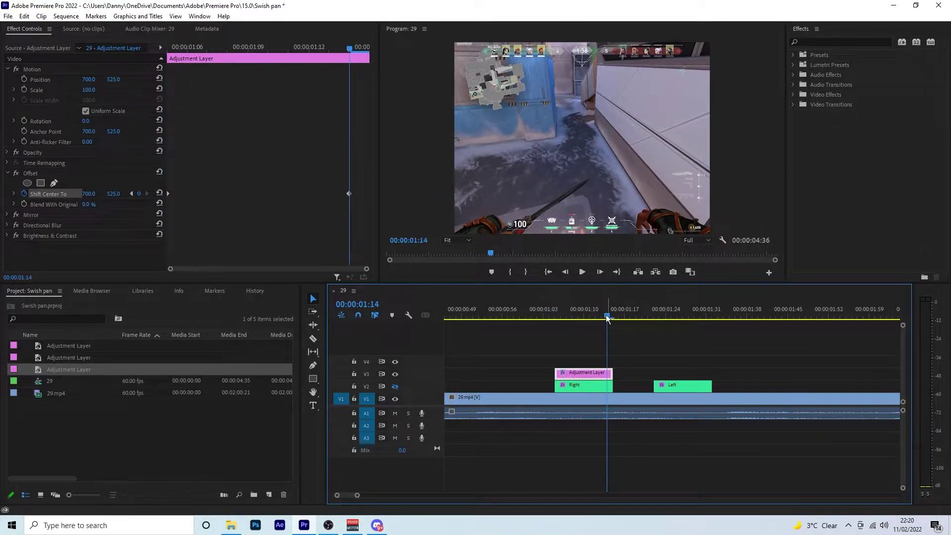
pyautogui.click(612, 314)
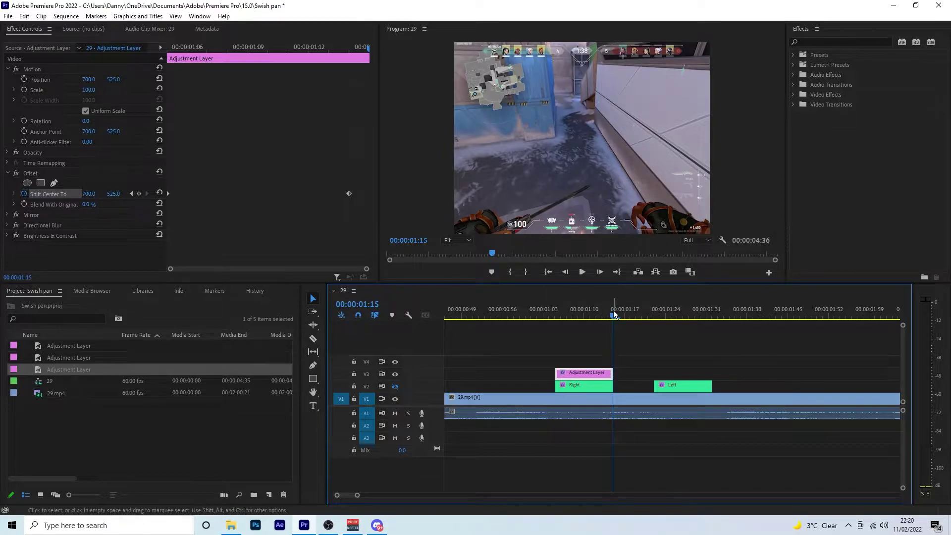
pyautogui.click(608, 317)
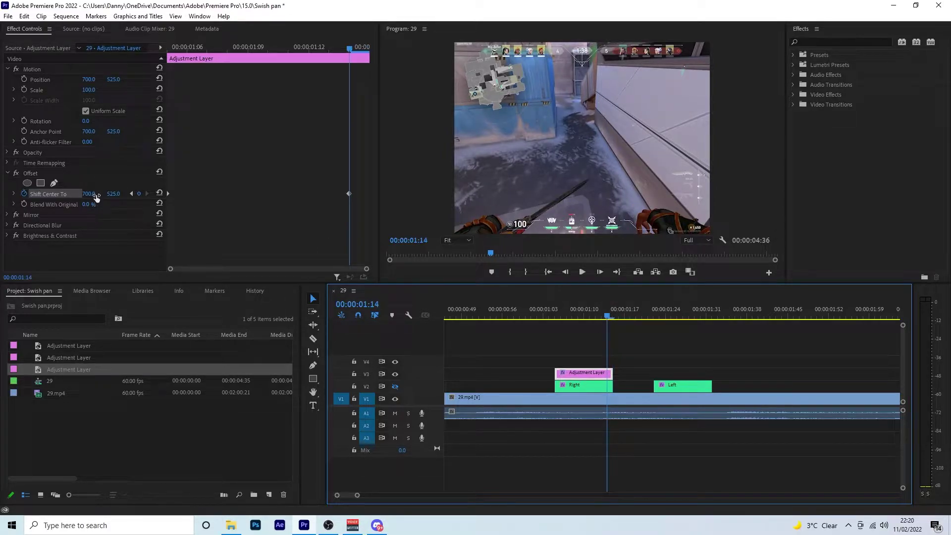
pyautogui.moveTo(94, 197); pyautogui.dragTo(167, 195)
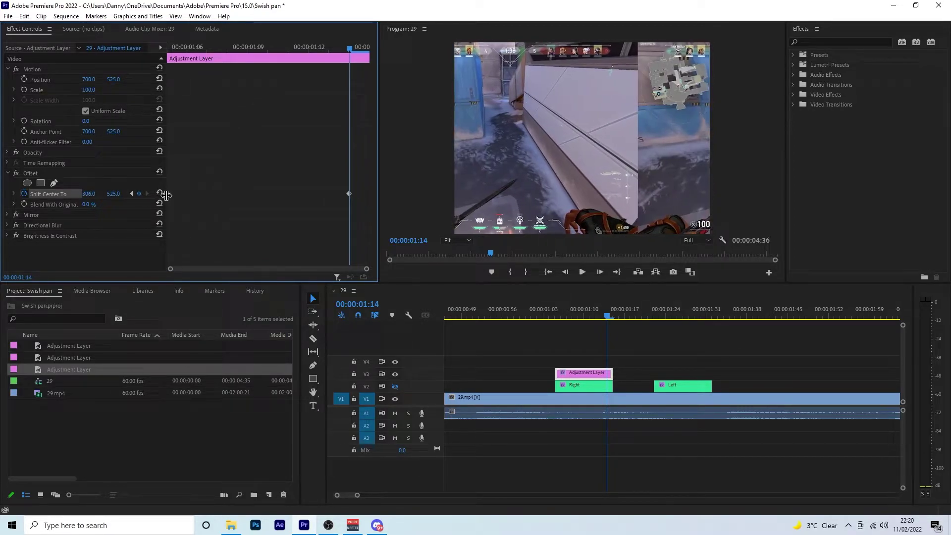
pyautogui.click(159, 193)
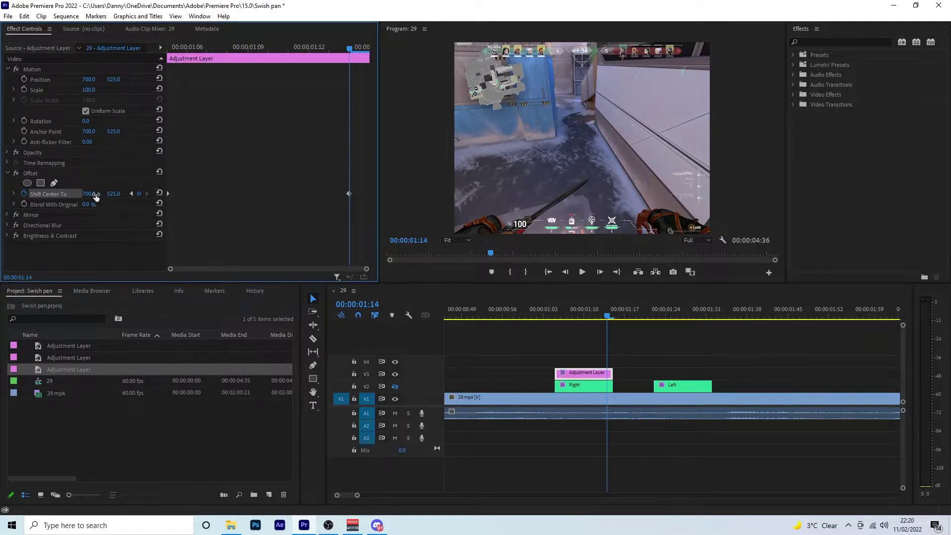
pyautogui.moveTo(90, 194); pyautogui.dragTo(14, 194)
pyautogui.moveTo(605, 313)
pyautogui.mouseDown()
pyautogui.moveTo(537, 313)
pyautogui.moveTo(605, 317)
pyautogui.mouseUp()
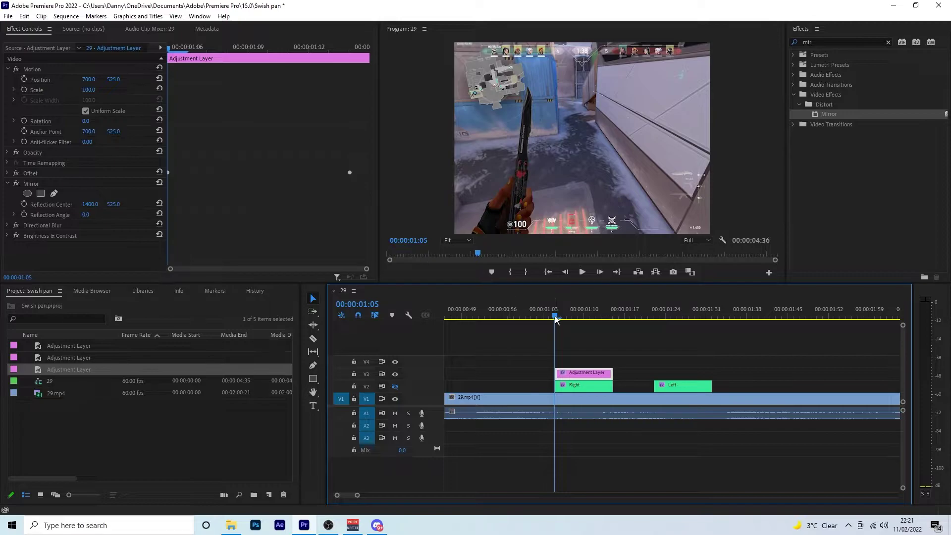
# - Try shifting the Mirror effect's Reflection Center horizontally and reset it to its default
pyautogui.moveTo(558, 320); pyautogui.dragTo(578, 316)
pyautogui.moveTo(93, 204); pyautogui.dragTo(120, 204)
pyautogui.moveTo(564, 314); pyautogui.dragTo(559, 314)
pyautogui.click(159, 203)
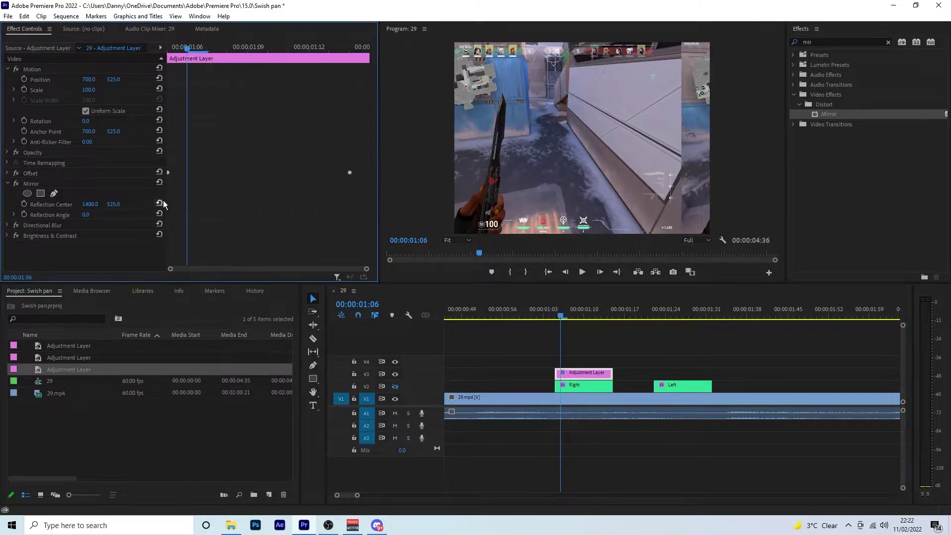
pyautogui.click(561, 321)
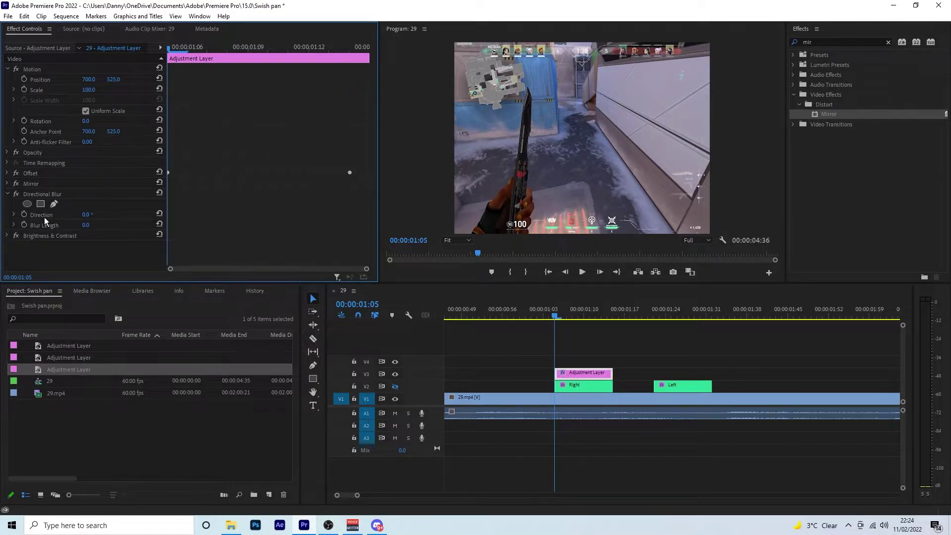
# - Set the direction of the Directional Blur effect to 90°
pyautogui.click(92, 213)
pyautogui.write('90')
pyautogui.press('Return')
# - Keyframe the Directional Blur's Blur Length at 00:00:01:05, 00:00:01:10 and 00:00:01:15, the adjustment layer's start, middle and end
pyautogui.moveTo(555, 316); pyautogui.dragTo(584, 317)
pyautogui.press('Left')
pyautogui.press('Left')
pyautogui.press('Left')
pyautogui.press('Left')
pyautogui.press('Left')
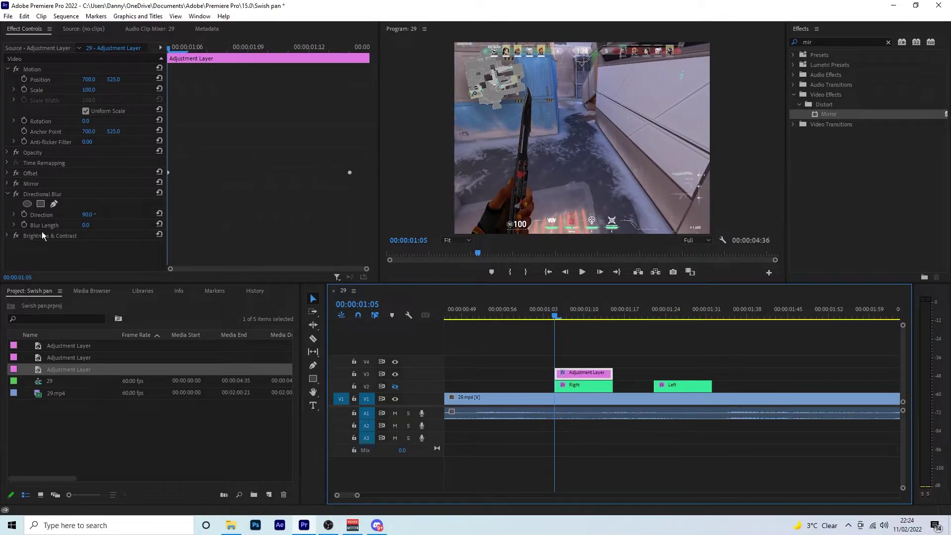
pyautogui.click(25, 226)
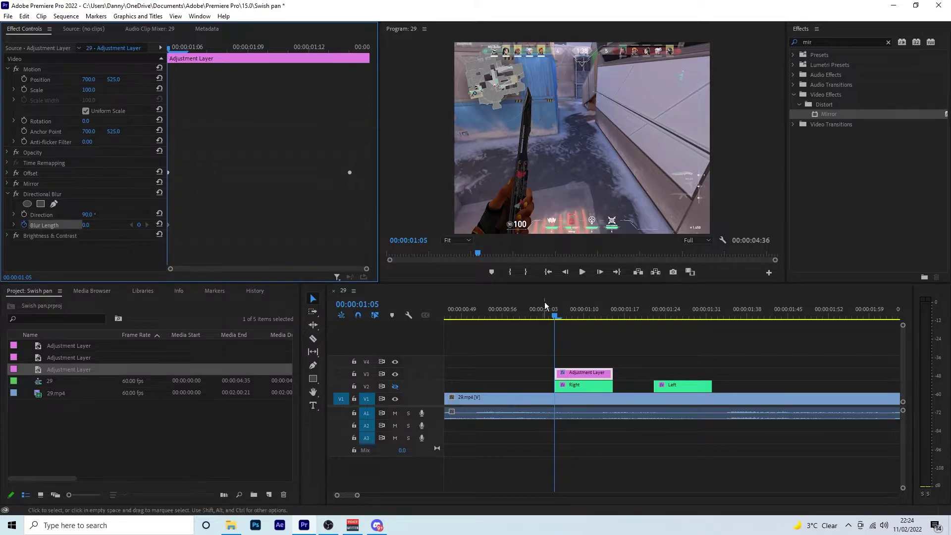
pyautogui.moveTo(570, 311); pyautogui.dragTo(587, 314)
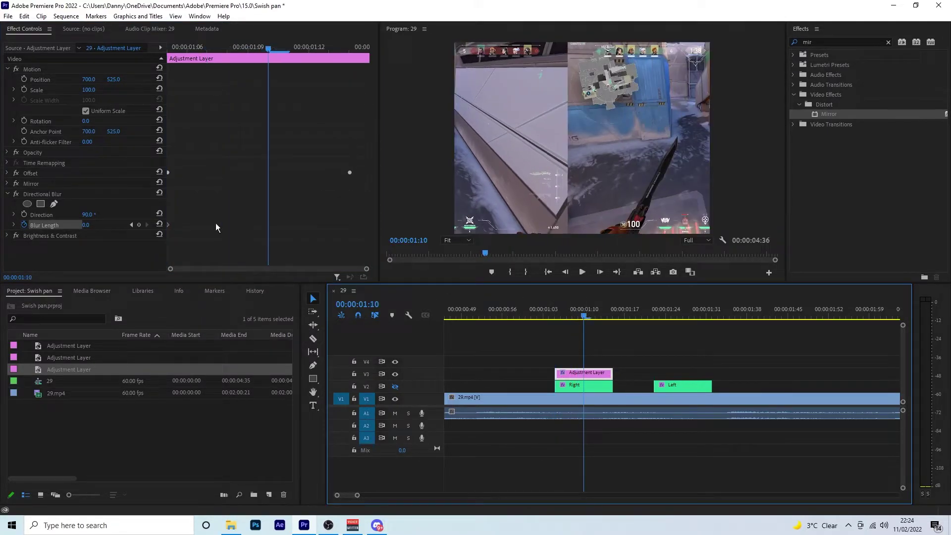
pyautogui.click(139, 226)
pyautogui.click(615, 316)
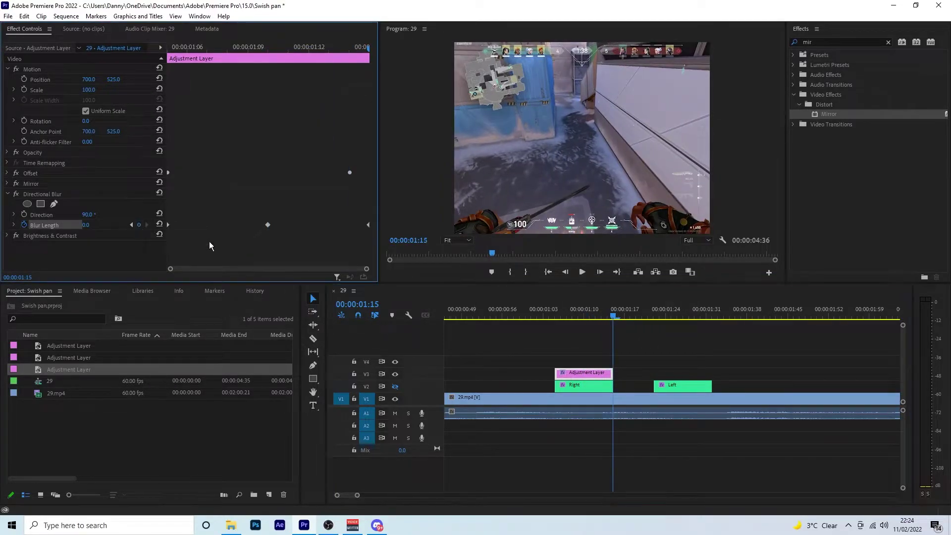
# - Set the Blur Length of the middle keyframe at 00:00:01:10 to 200
pyautogui.click(586, 317)
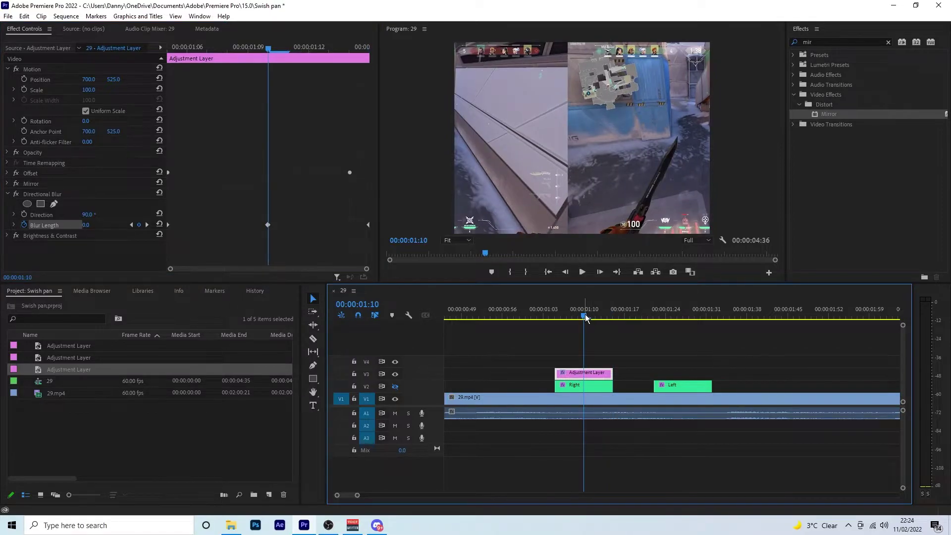
pyautogui.click(96, 223)
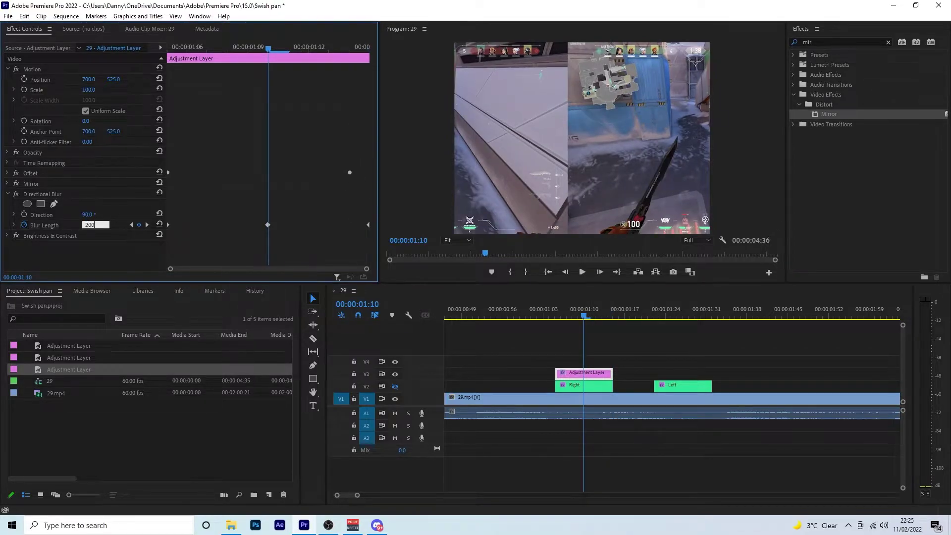
pyautogui.write('200')
pyautogui.press('Return')
pyautogui.moveTo(585, 317)
pyautogui.mouseDown()
pyautogui.moveTo(616, 320)
pyautogui.moveTo(589, 335)
pyautogui.mouseUp()
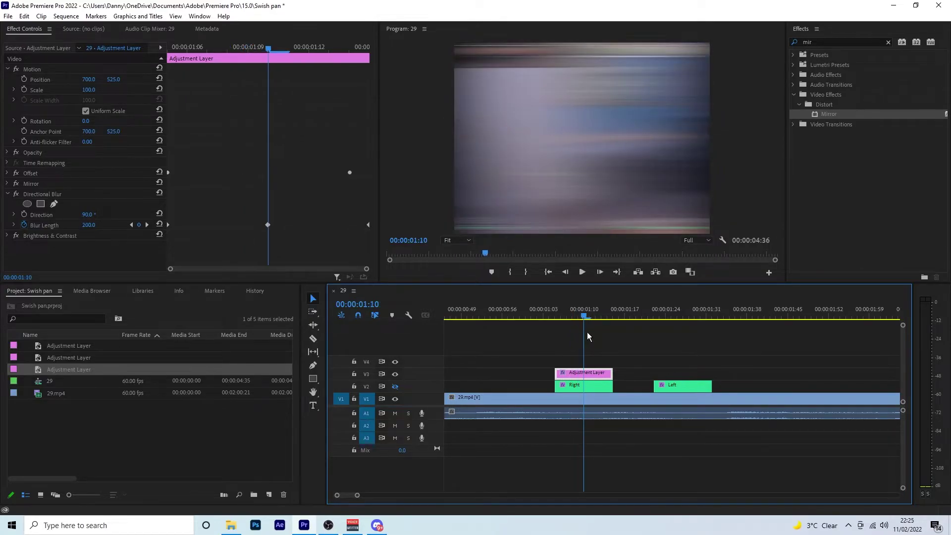
# - Try a Directional Blur direction of 180° and restore it to 90°
pyautogui.click(89, 216)
pyautogui.write('1')
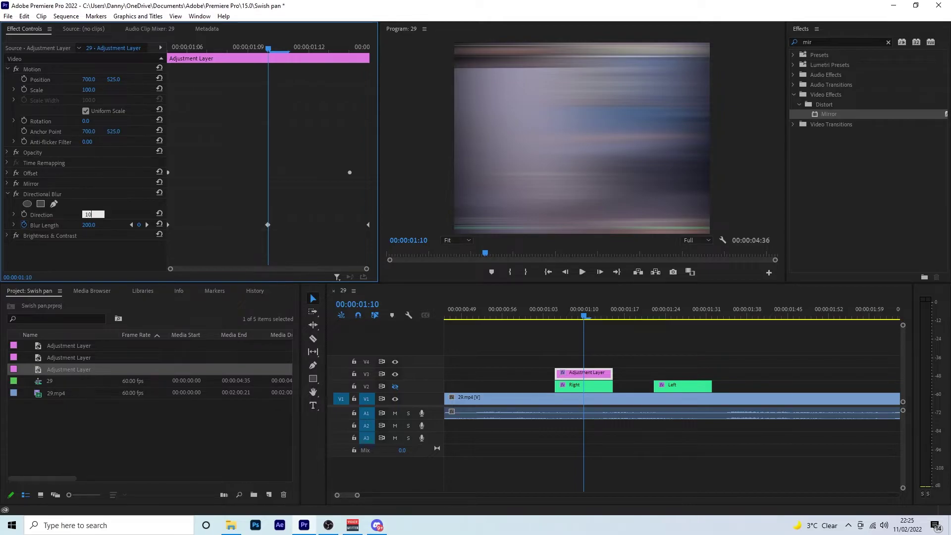
pyautogui.write('80')
pyautogui.press('Return')
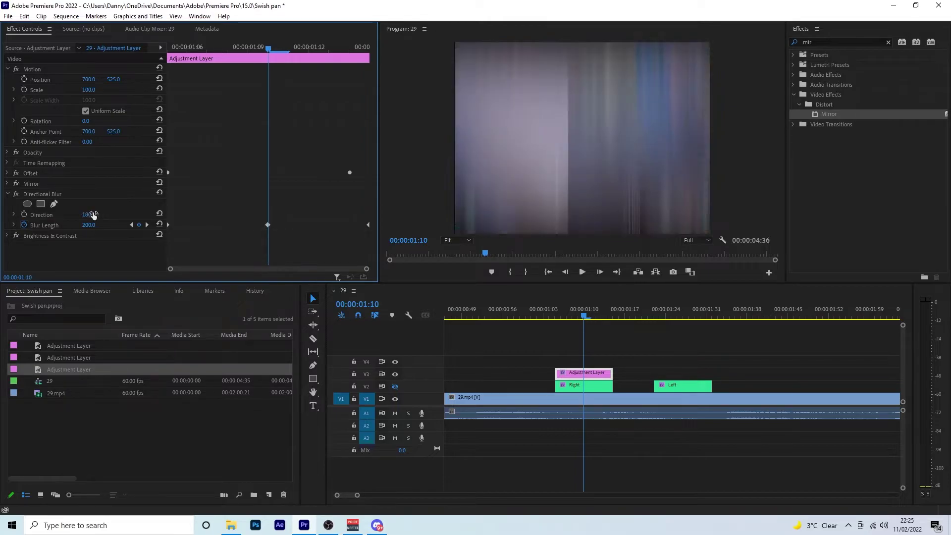
pyautogui.moveTo(590, 316)
pyautogui.mouseDown()
pyautogui.moveTo(560, 317)
pyautogui.moveTo(603, 317)
pyautogui.moveTo(568, 323)
pyautogui.moveTo(584, 325)
pyautogui.mouseUp()
pyautogui.click(87, 215)
pyautogui.write('90')
pyautogui.press('Return')
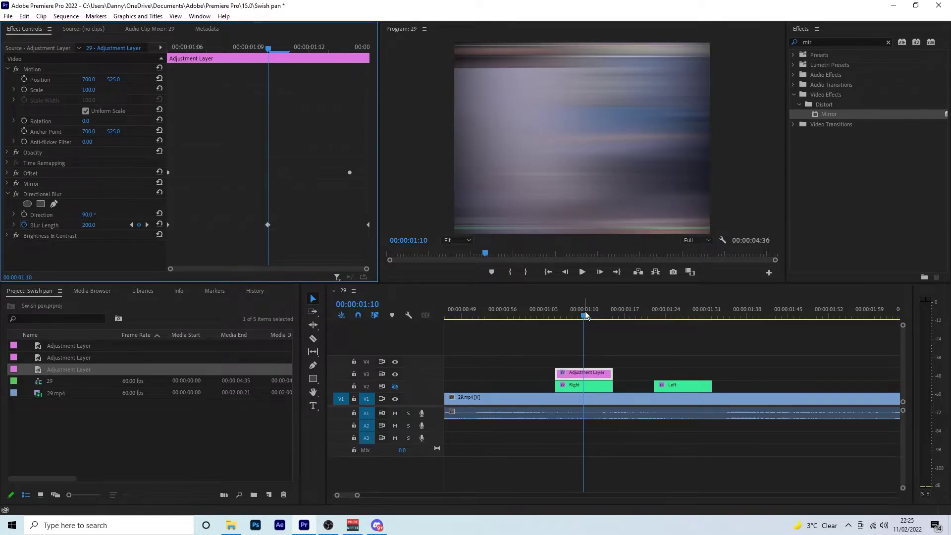
# - Keyframe the Brightness of the Brightness & Contrast effect at 00:00:01:05, 00:00:01:10 and 00:00:01:15
pyautogui.moveTo(585, 317); pyautogui.dragTo(554, 317)
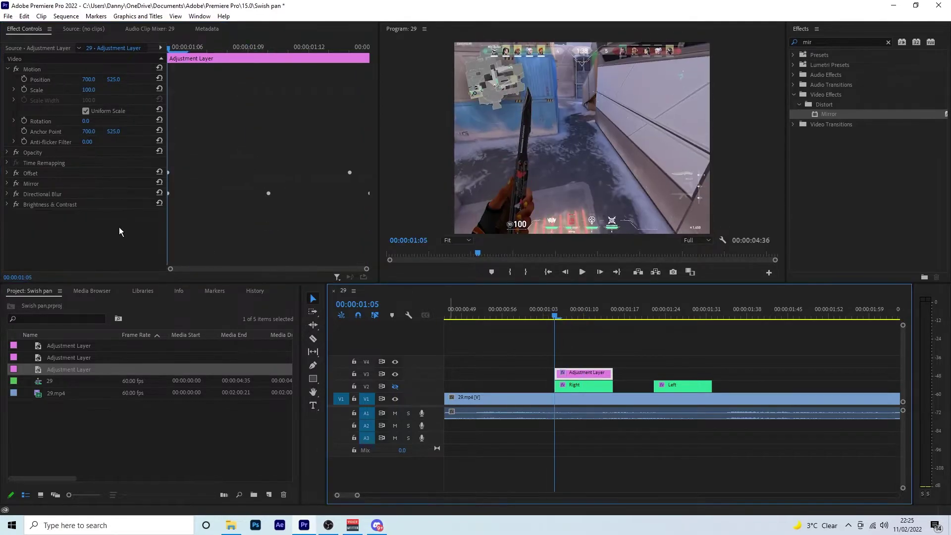
pyautogui.click(8, 205)
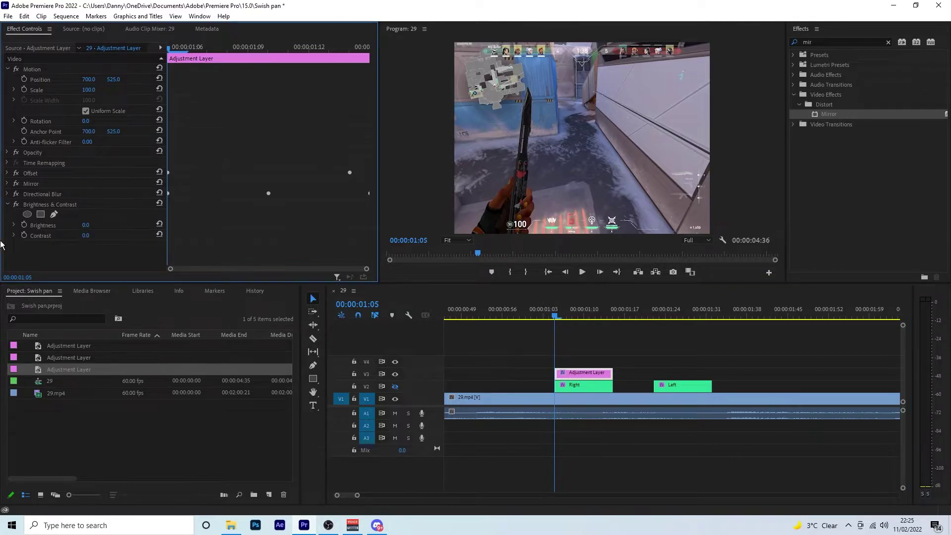
pyautogui.click(28, 225)
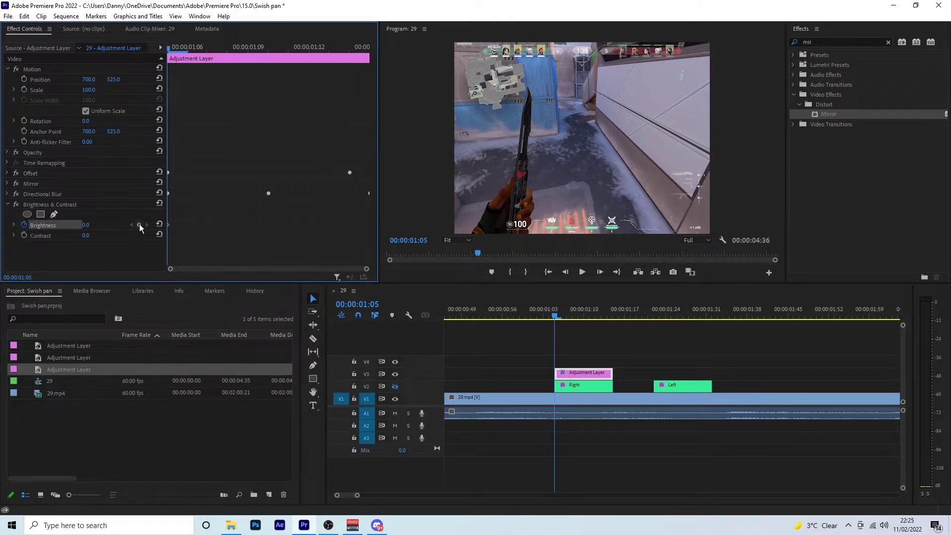
pyautogui.click(584, 315)
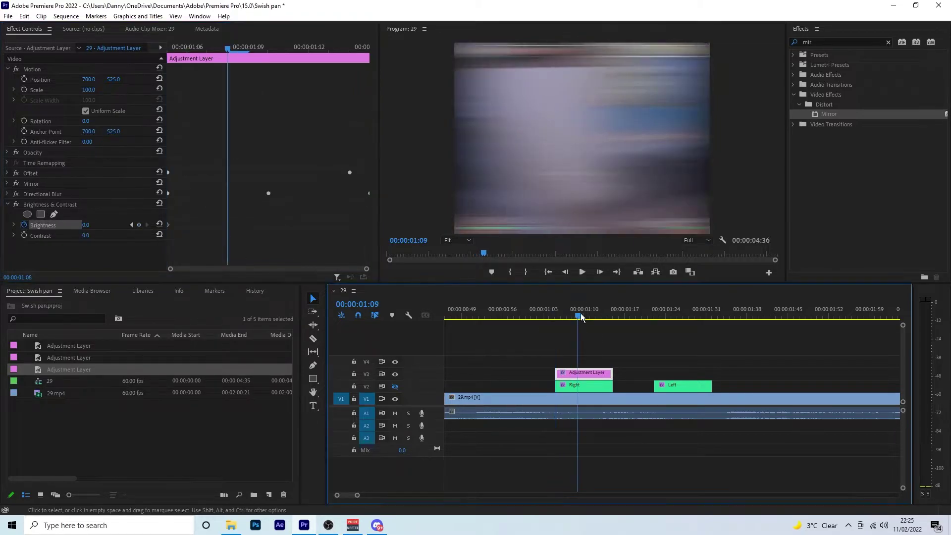
pyautogui.click(139, 225)
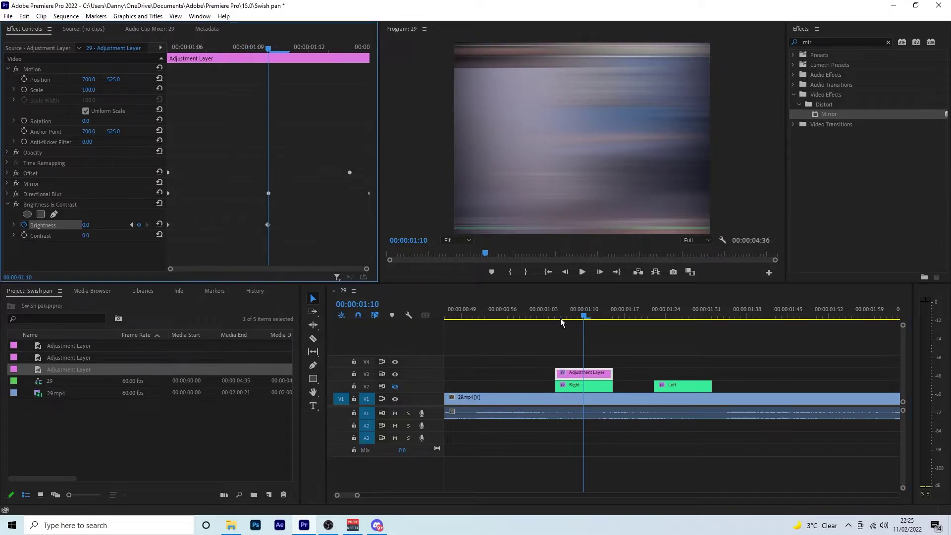
pyautogui.click(613, 317)
pyautogui.click(132, 225)
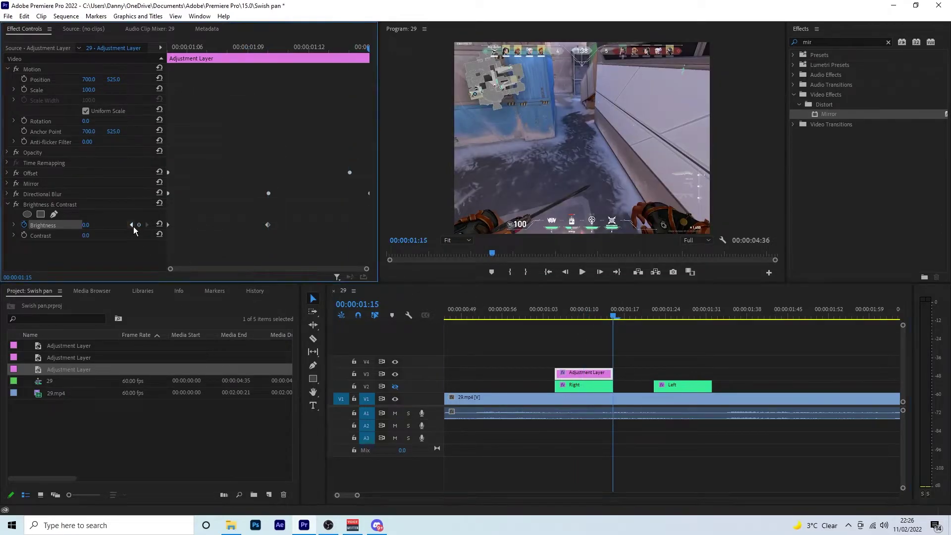
pyautogui.click(613, 316)
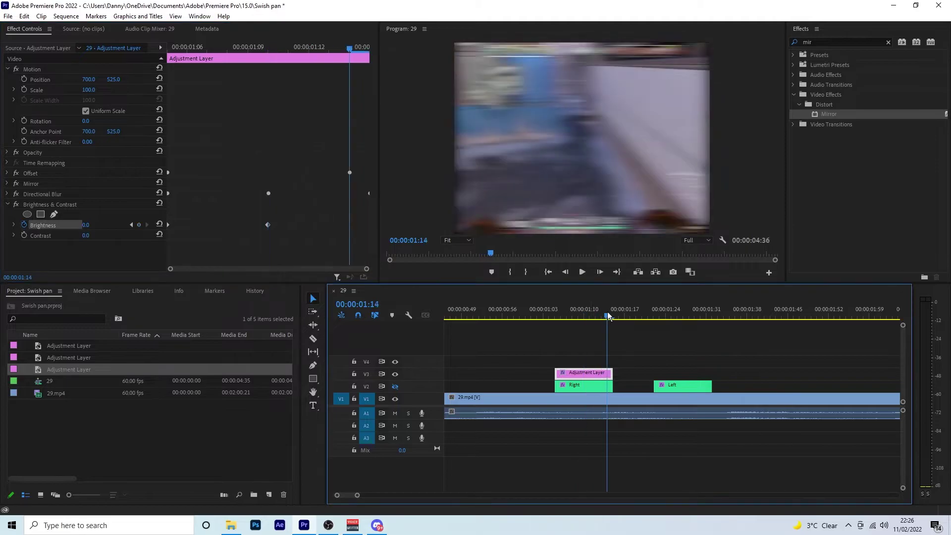
# - Set the Brightness of the middle keyframe at 00:00:01:10 to 20 and collapse the Brightness & Contrast settings
pyautogui.click(132, 225)
pyautogui.click(87, 225)
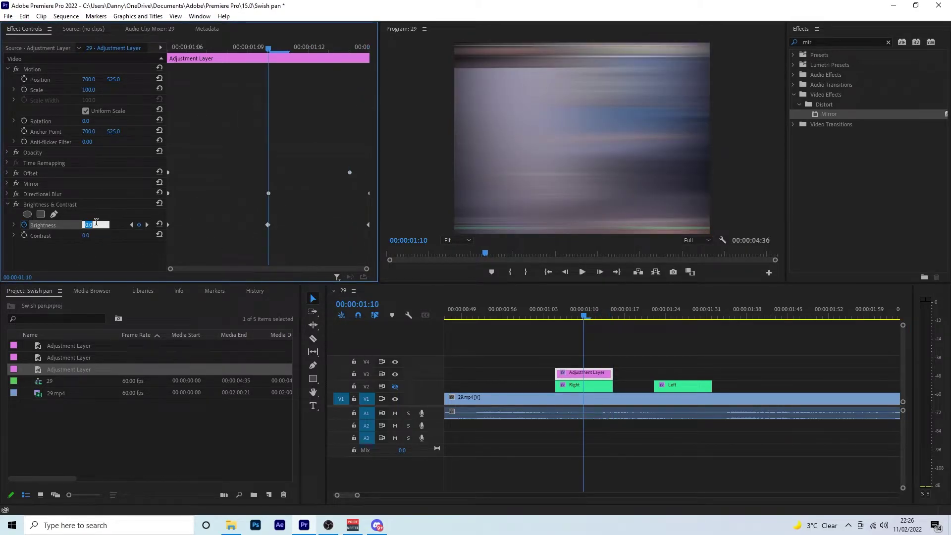
pyautogui.write('20')
pyautogui.press('Return')
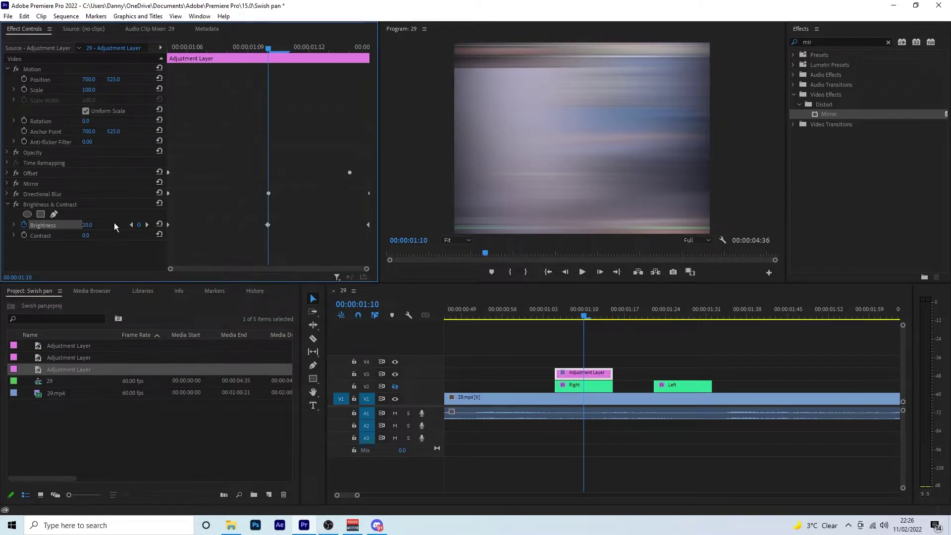
pyautogui.click(8, 205)
# - Play back and scrub through the adjustment layer section to check the swish pan transition
pyautogui.moveTo(586, 317); pyautogui.dragTo(497, 316)
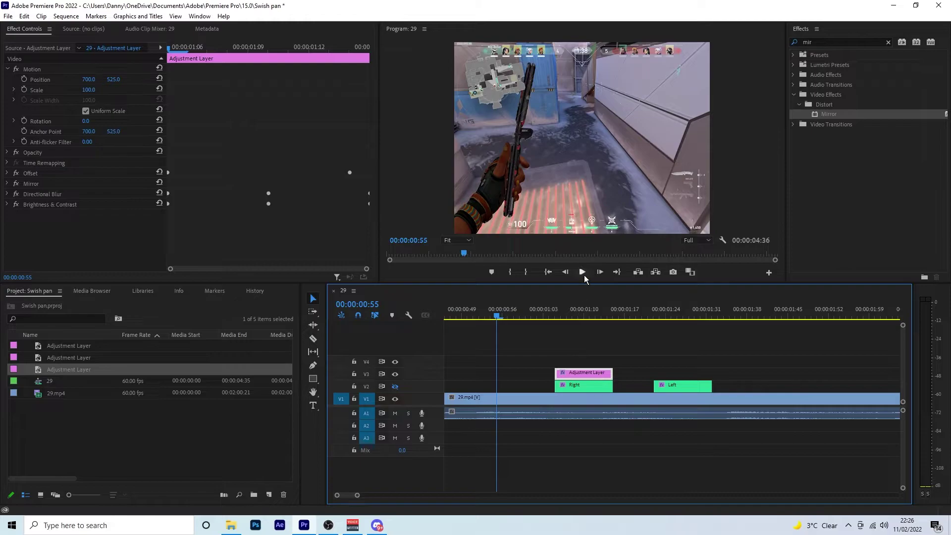
pyautogui.click(584, 274)
pyautogui.moveTo(557, 314); pyautogui.dragTo(446, 316)
pyautogui.click(582, 272)
pyautogui.click(627, 317)
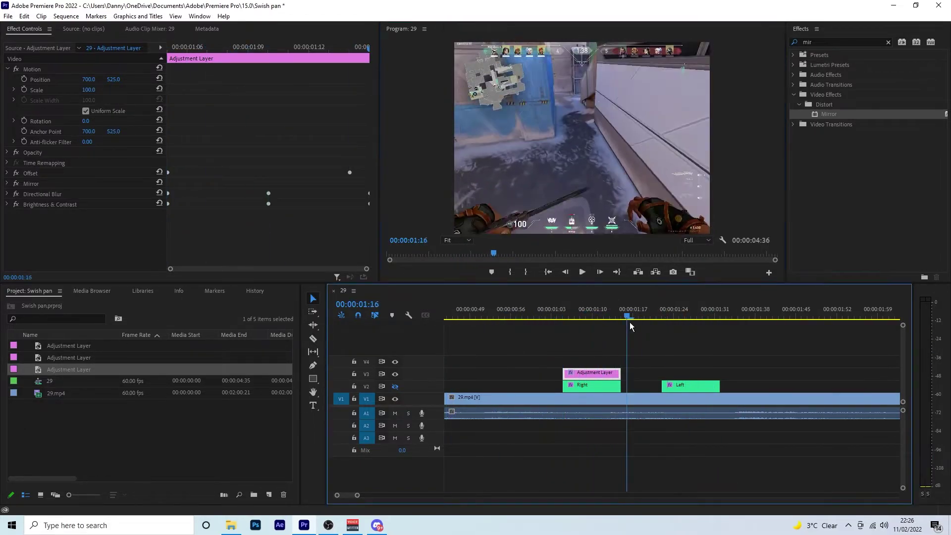
pyautogui.moveTo(614, 319); pyautogui.dragTo(558, 302)
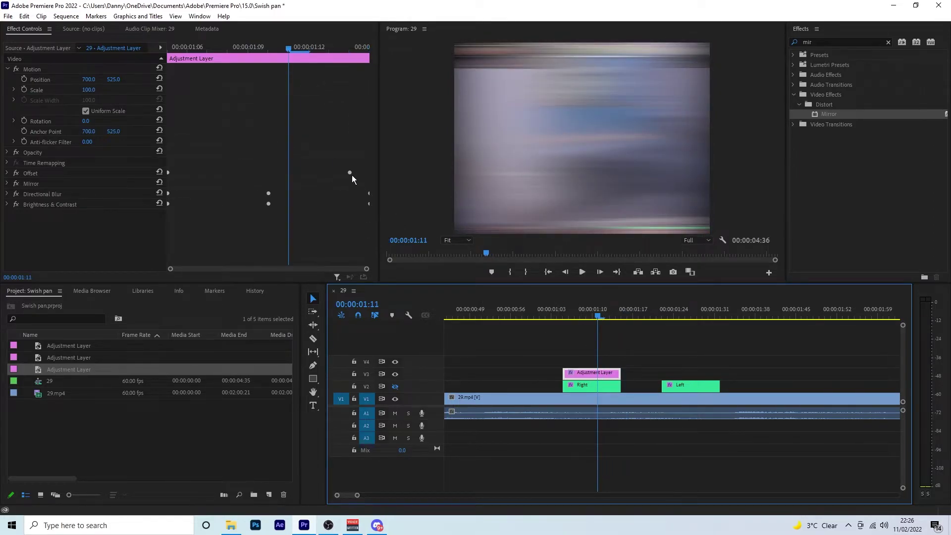
# - Move the Offset effect's last Shift Center To keyframe to the end of the adjustment layer, in line with the final blur keyframe
pyautogui.click(350, 172)
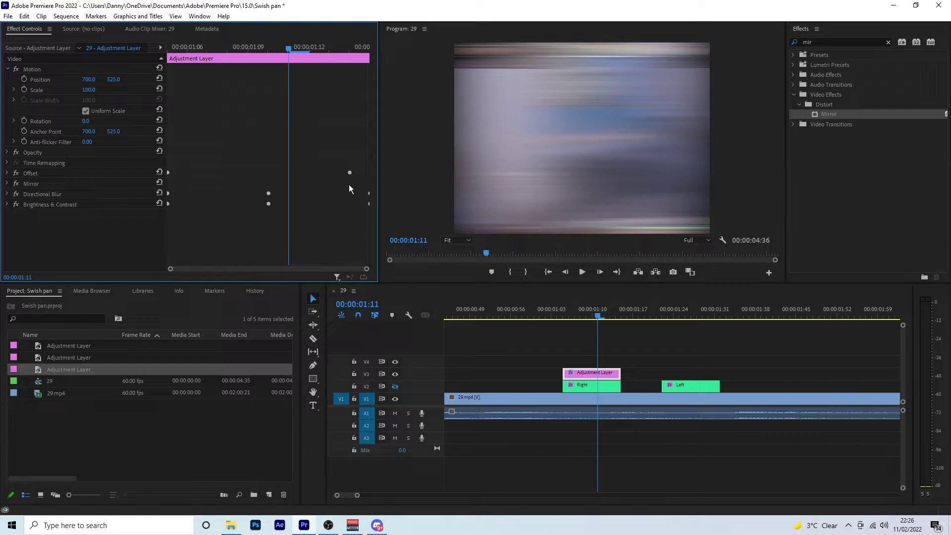
pyautogui.click(8, 173)
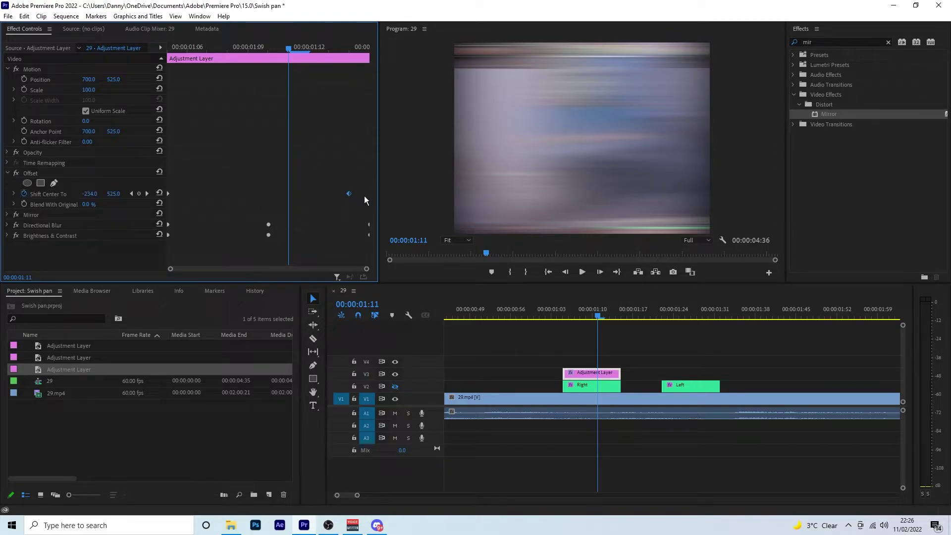
pyautogui.moveTo(350, 193); pyautogui.dragTo(367, 195)
pyautogui.moveTo(597, 317); pyautogui.dragTo(545, 321)
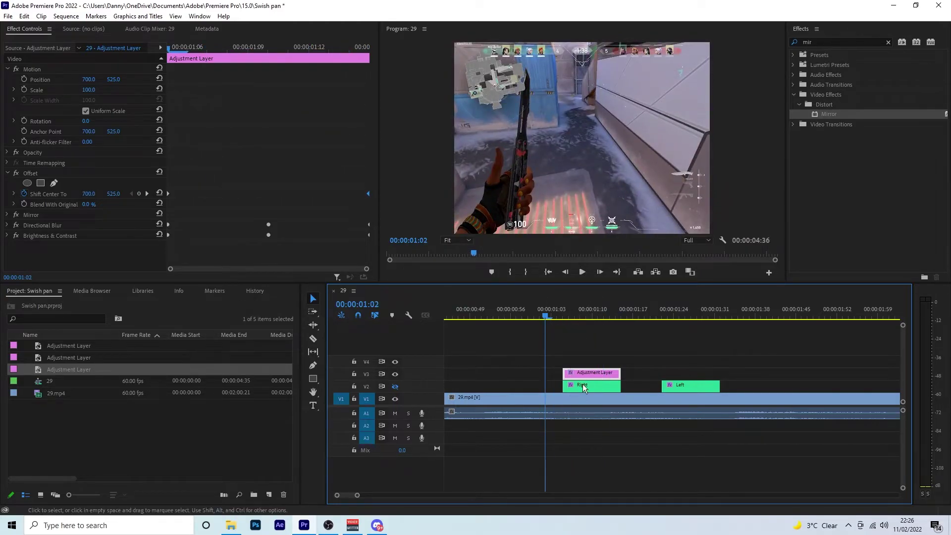
# - Delete the Right clip from V2 and play the swish pan transition
pyautogui.click(582, 387)
pyautogui.press('Delete')
pyautogui.click(563, 312)
pyautogui.press('space')
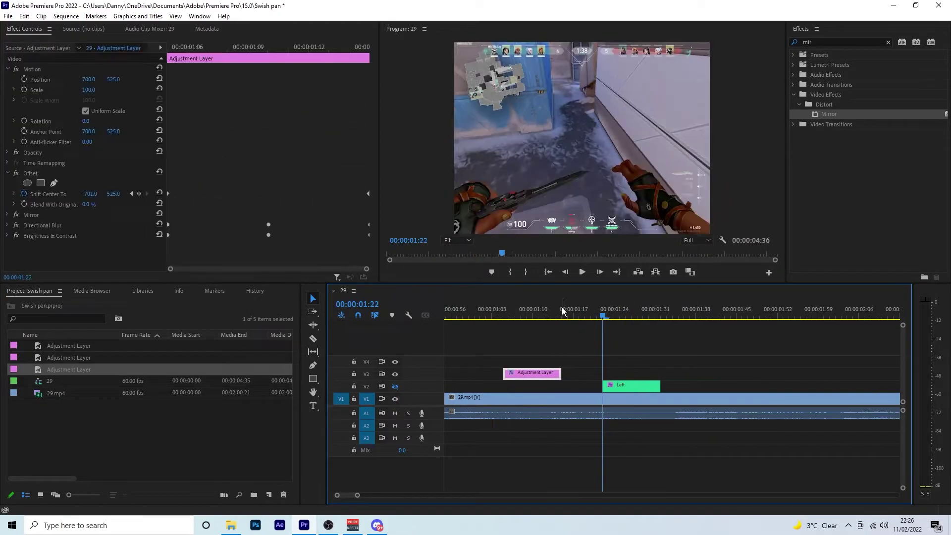
pyautogui.moveTo(564, 312); pyautogui.dragTo(586, 327)
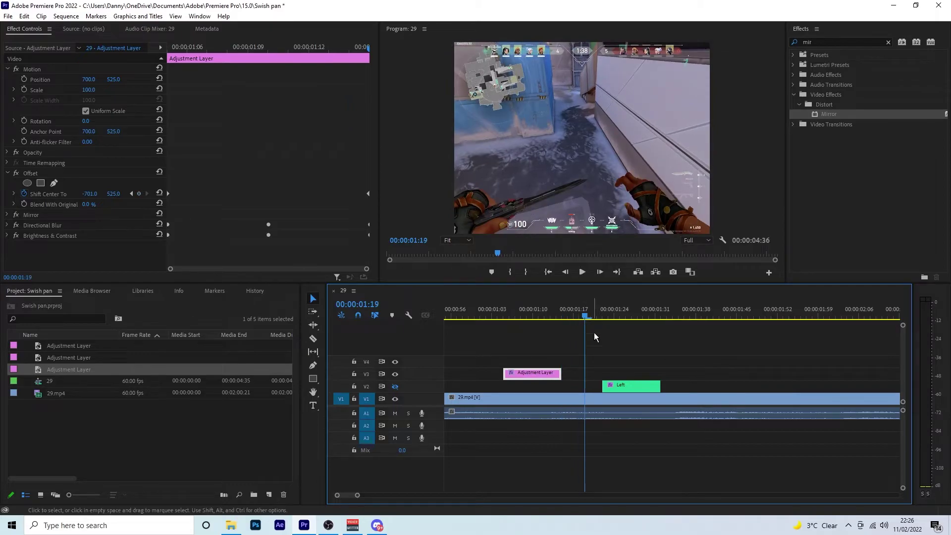
# - Duplicate the adjustment layer on V3 and place the copy at 00:00:01:19
pyautogui.click(623, 354)
pyautogui.click(542, 375)
pyautogui.moveTo(560, 375); pyautogui.dragTo(617, 377)
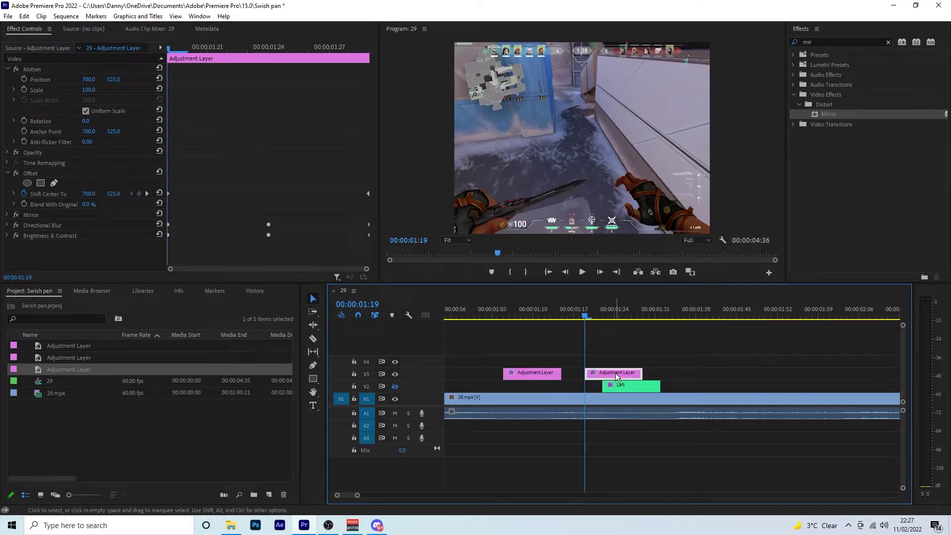
pyautogui.click(18, 170)
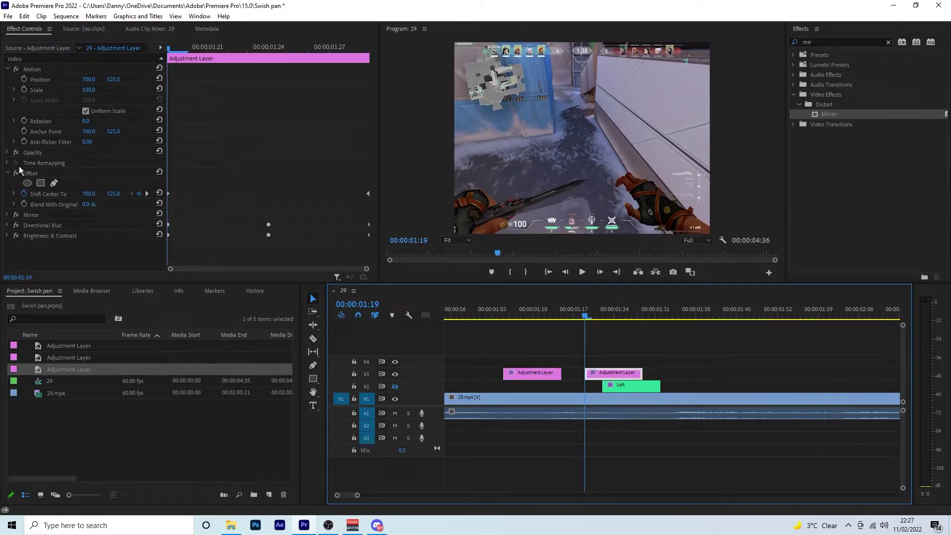
pyautogui.click(15, 173)
# - Add a Shift Center To keyframe at 00:00:01:27 on the copied layer's Offset effect with a horizontal value of 2110
pyautogui.click(148, 194)
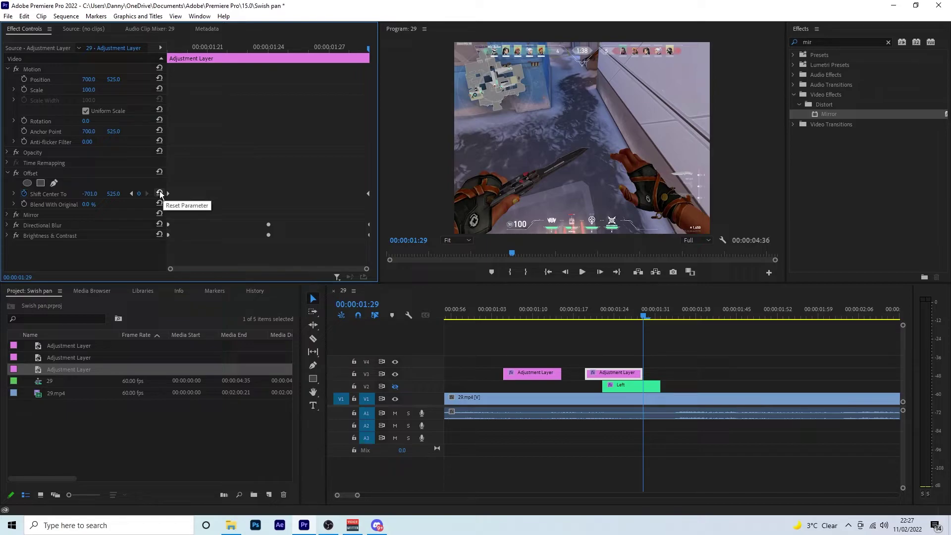
pyautogui.click(160, 193)
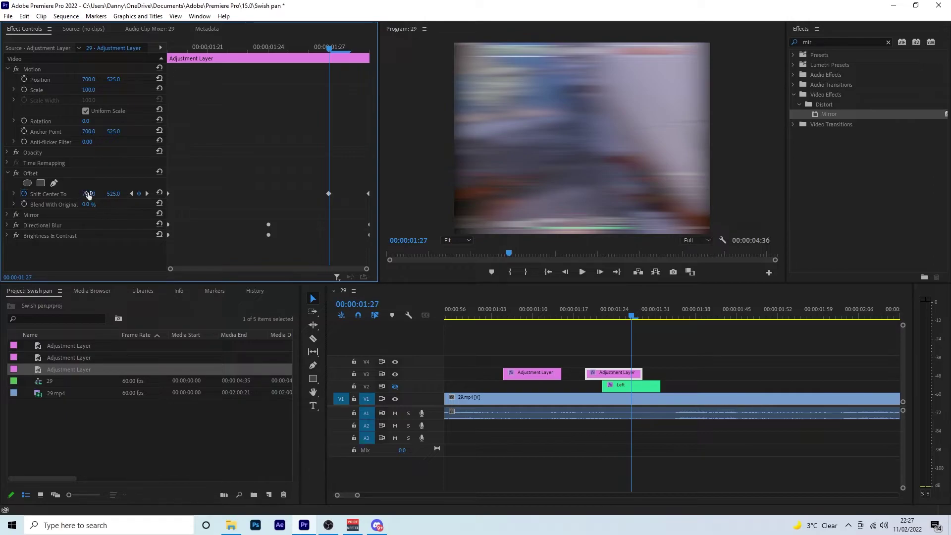
pyautogui.moveTo(89, 194); pyautogui.dragTo(699, 193)
pyautogui.moveTo(247, 193); pyautogui.dragTo(262, 193)
pyautogui.moveTo(90, 194)
pyautogui.mouseDown()
pyautogui.moveTo(0, 193)
pyautogui.moveTo(79, 193)
pyautogui.mouseUp()
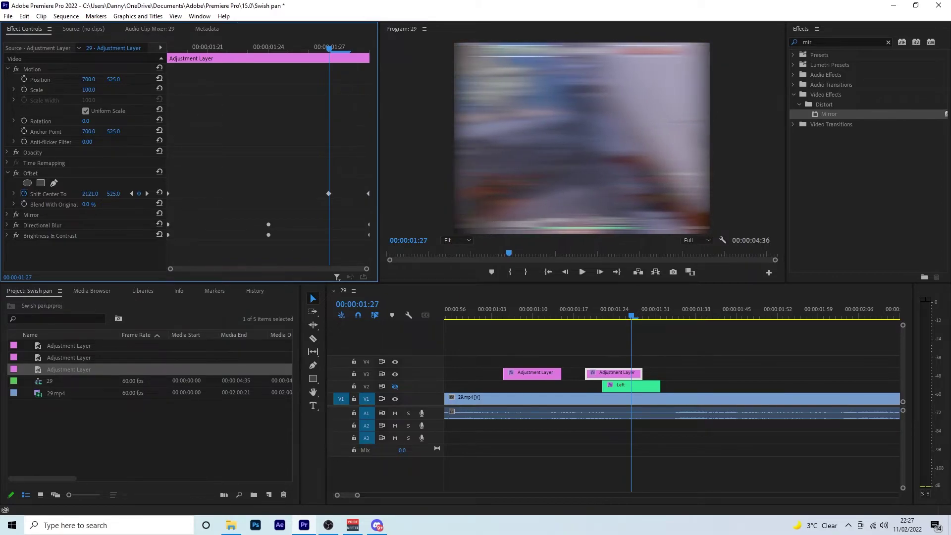
pyautogui.moveTo(593, 317); pyautogui.dragTo(632, 322)
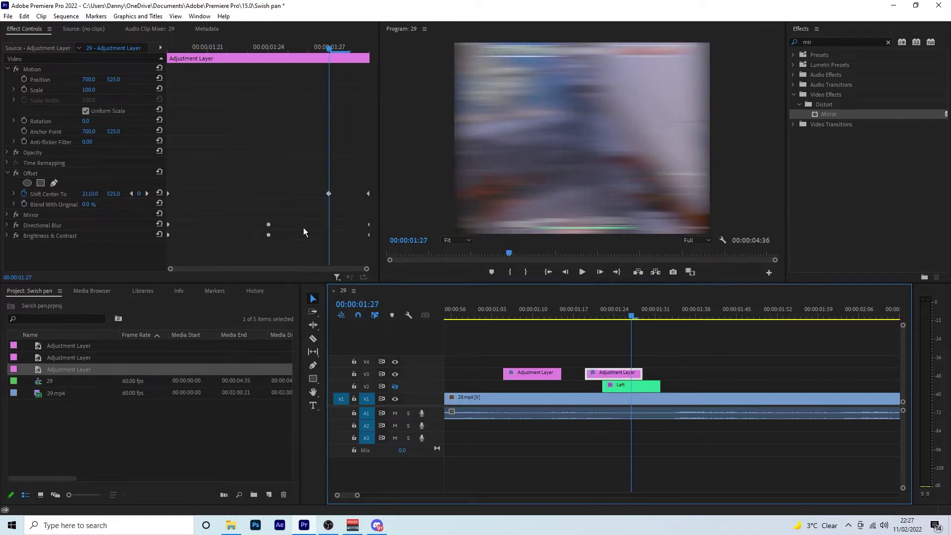
# - Replace the last Shift Center To keyframe by moving the 2110 keyframe to the end of the copied layer, and collapse Offset
pyautogui.click(368, 195)
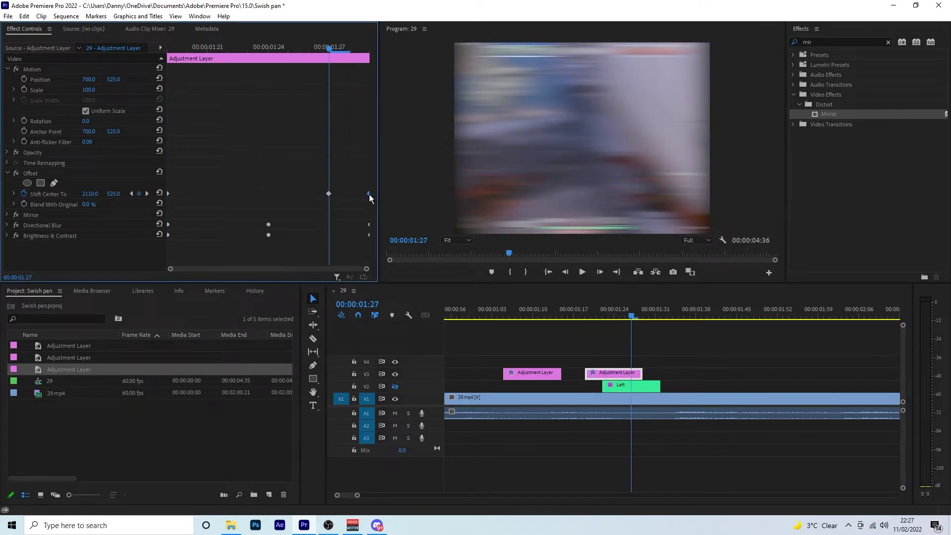
pyautogui.moveTo(329, 193); pyautogui.dragTo(370, 197)
pyautogui.moveTo(637, 311); pyautogui.dragTo(614, 330)
pyautogui.click(8, 173)
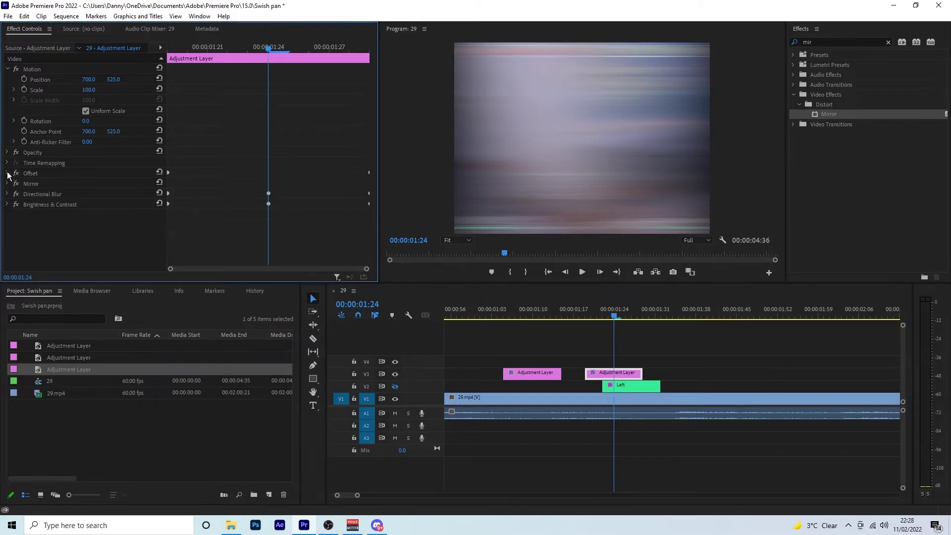
# - Set the copied layer's Directional Blur Direction to 270°
pyautogui.click(8, 194)
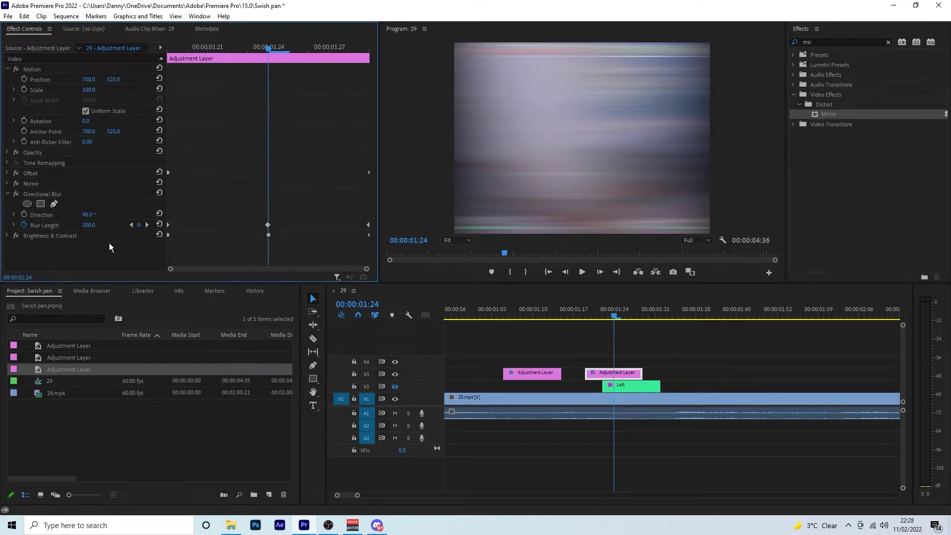
pyautogui.click(92, 215)
pyautogui.write('270')
# - Scrub through the two adjustment layers and play the sequence from 00:00:00:27 to check both swish pans
pyautogui.moveTo(484, 317); pyautogui.dragTo(666, 317)
pyautogui.click(458, 313)
pyautogui.scroll(1, 505, 330)
pyautogui.scroll(-1, 510, 348)
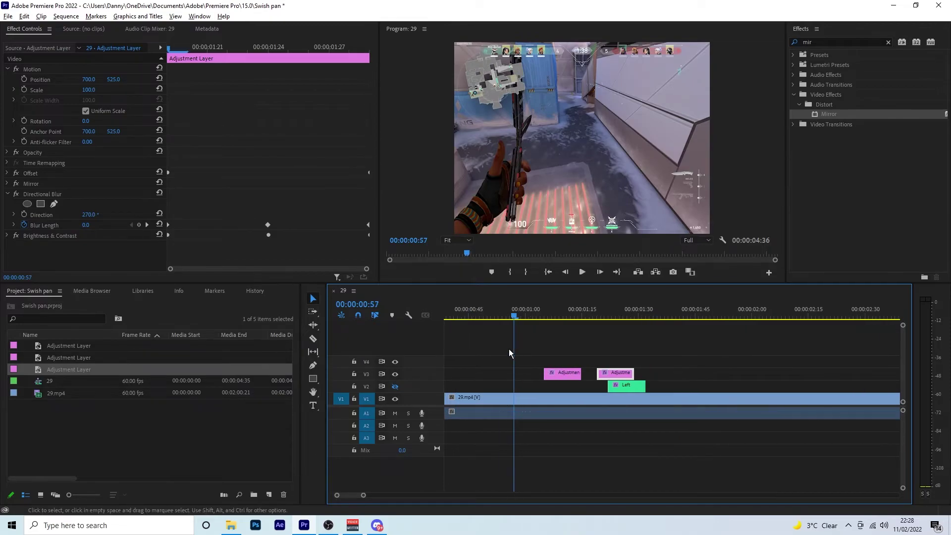
pyautogui.scroll(-1, 510, 348)
pyautogui.scroll(1, 468, 352)
pyautogui.moveTo(497, 318); pyautogui.dragTo(468, 317)
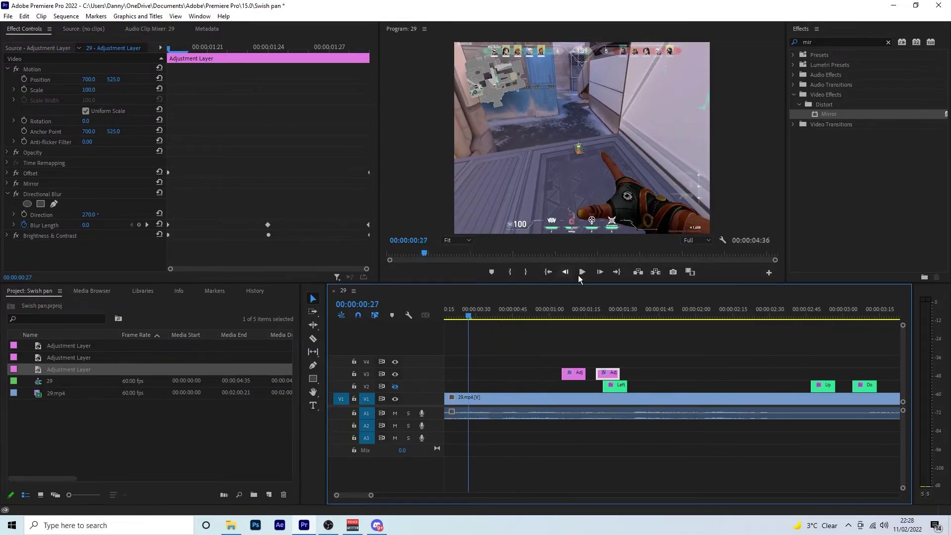
pyautogui.click(580, 273)
pyautogui.click(660, 348)
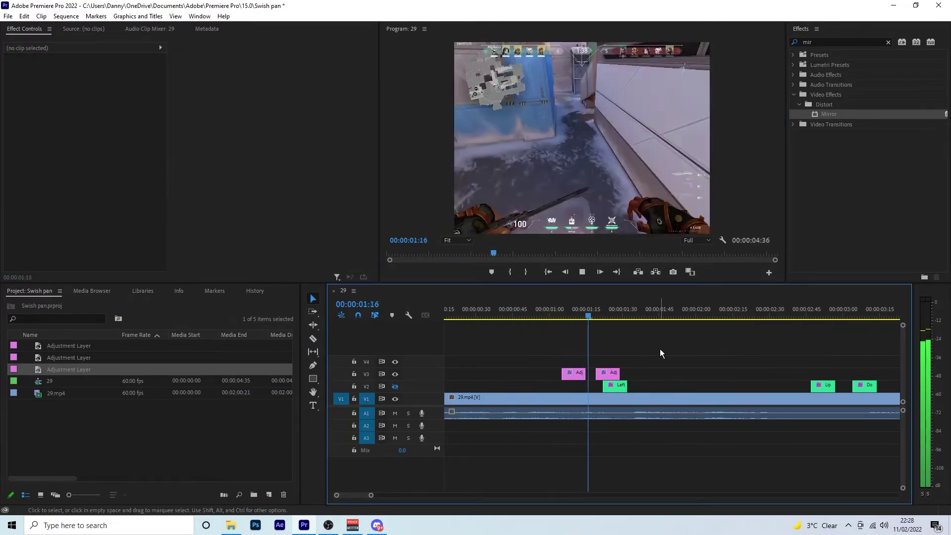
# - Move the second adjustment layer along V3 to start at 00:00:01:27, farther from the first, and play back both transitions
pyautogui.click(569, 311)
pyautogui.moveTo(605, 370); pyautogui.dragTo(631, 374)
pyautogui.click(583, 272)
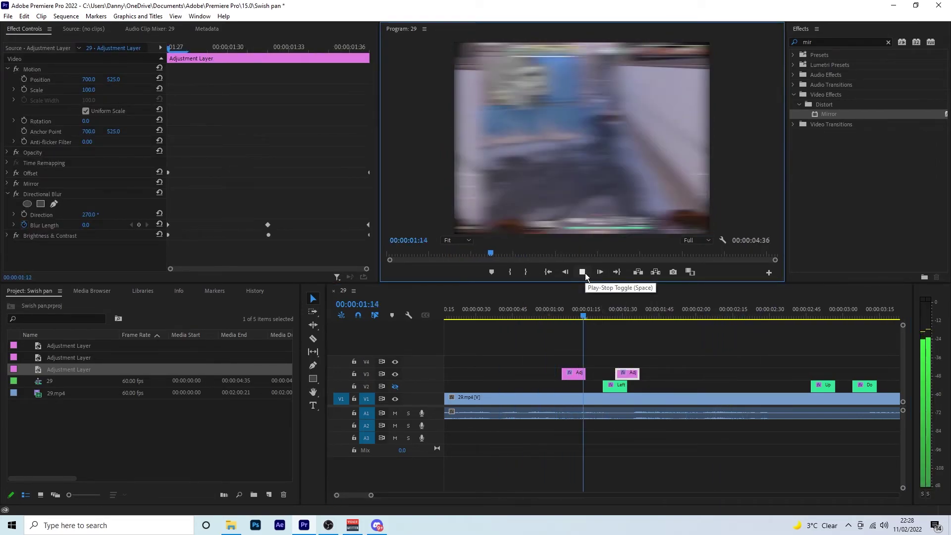
pyautogui.click(585, 272)
pyautogui.hotkey('ctrl', 'z')
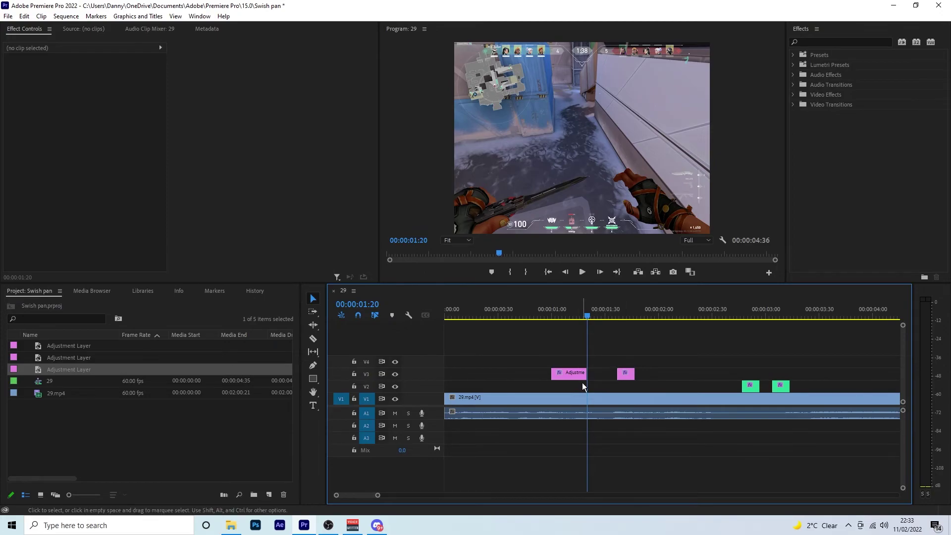
# - Cut the 29.mp4 clip at the start of the first adjustment layer and at 00:00:01:20, delete the section between and close the gap
pyautogui.press('c')
pyautogui.click(551, 399)
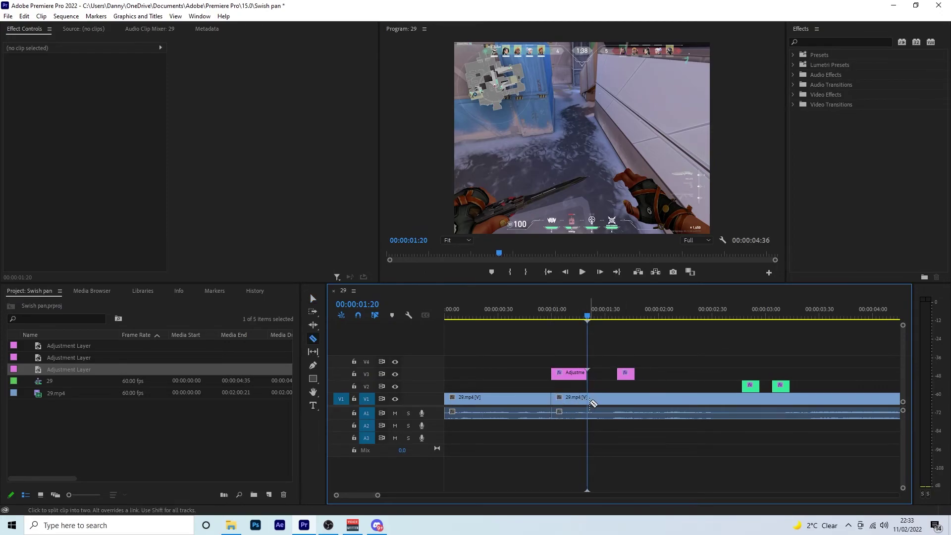
pyautogui.click(587, 400)
pyautogui.press('v')
pyautogui.click(574, 401)
pyautogui.press('Delete')
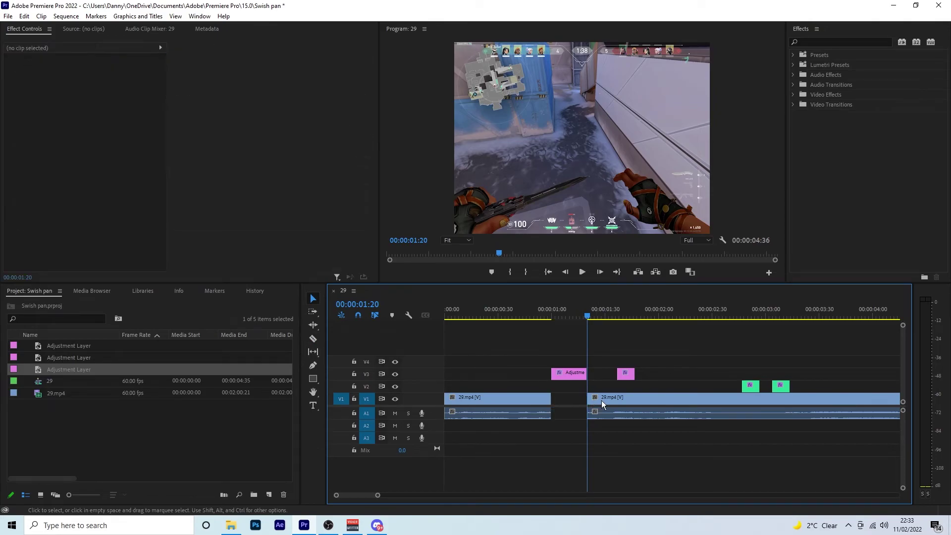
pyautogui.moveTo(601, 401); pyautogui.dragTo(534, 386)
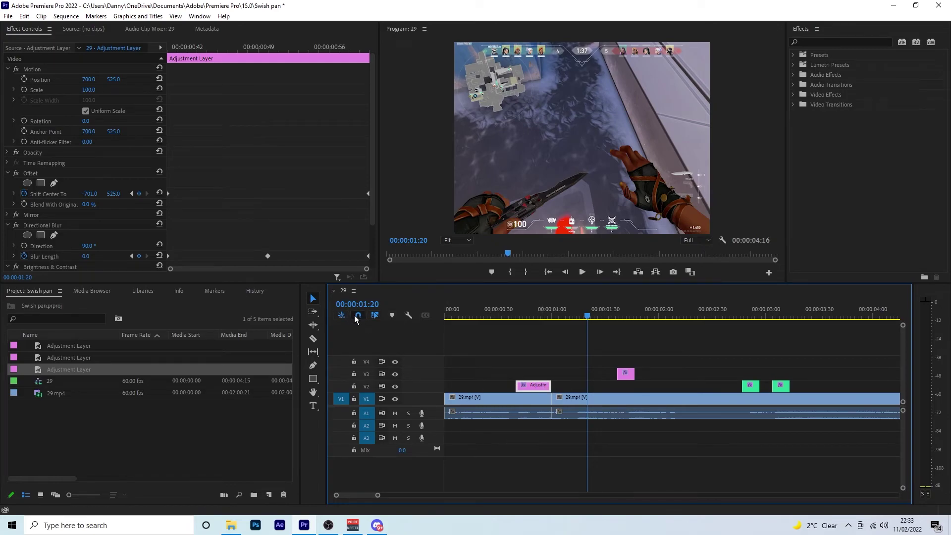
# - Turn off timeline snapping, centre the first adjustment layer on V2 over the cut in V1, and play the transition
pyautogui.click(357, 316)
pyautogui.moveTo(534, 389); pyautogui.dragTo(554, 390)
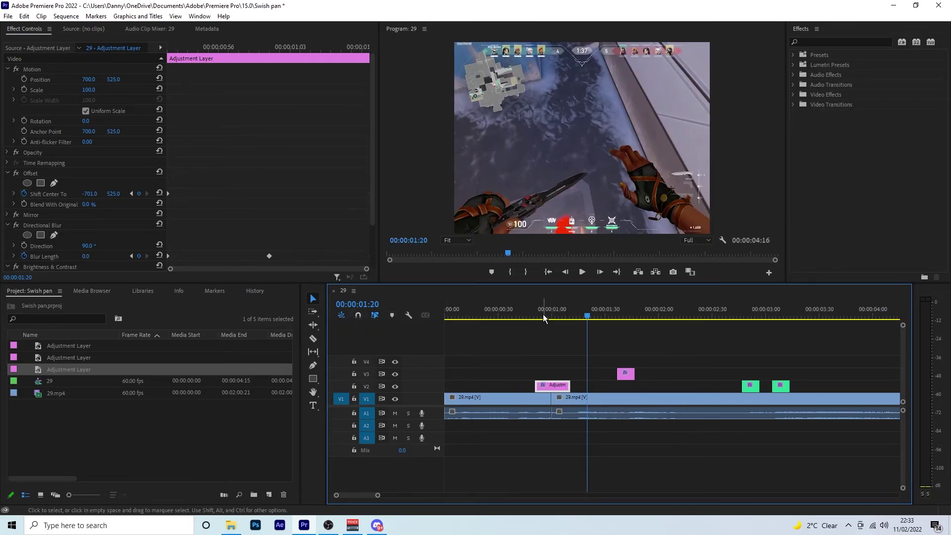
pyautogui.click(543, 315)
pyautogui.click(582, 272)
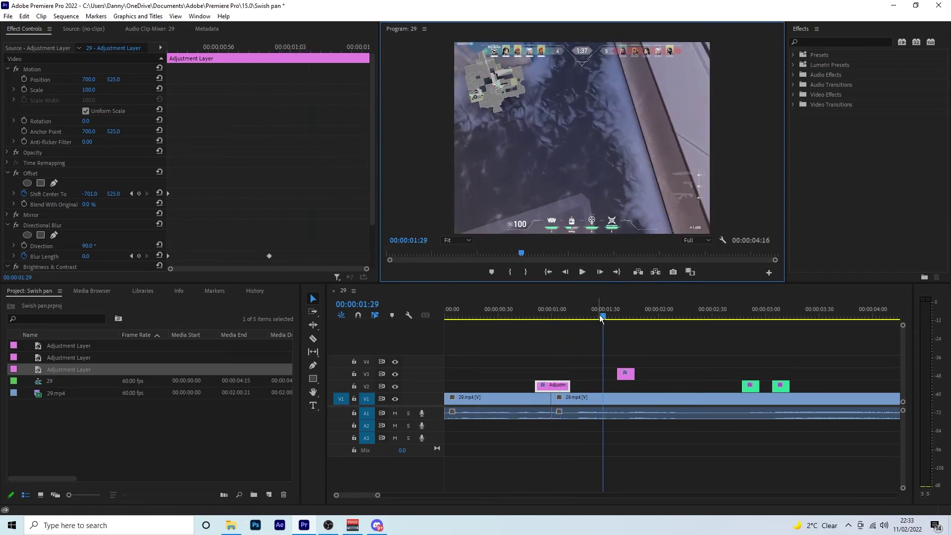